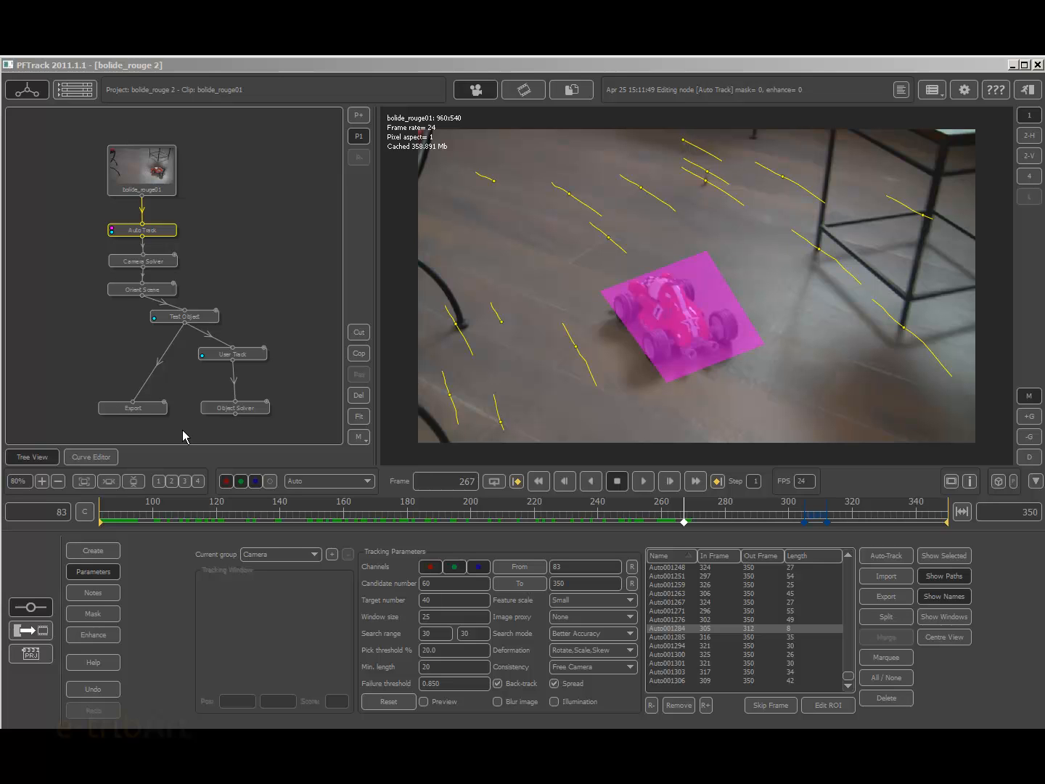
Line up the Test Object node beneath Orient Scene and arrange the User Track, Object Solver and Export nodes below it
{"action": "left_click_drag", "start_coordinate": [200, 320], "coordinate": [159, 330]}
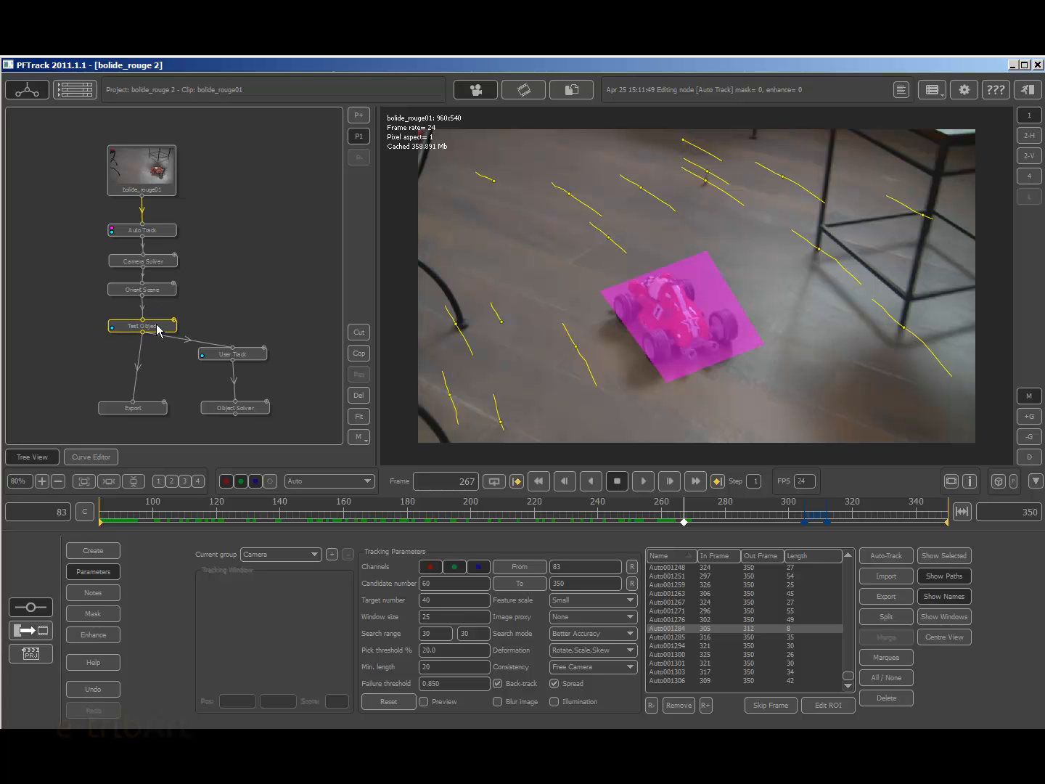
{"action": "mouse_move", "coordinate": [226, 354]}
{"action": "left_mouse_down"}
{"action": "mouse_move", "coordinate": [218, 414]}
{"action": "mouse_move", "coordinate": [239, 373]}
{"action": "left_mouse_up"}
{"action": "left_click_drag", "start_coordinate": [147, 407], "coordinate": [152, 412]}
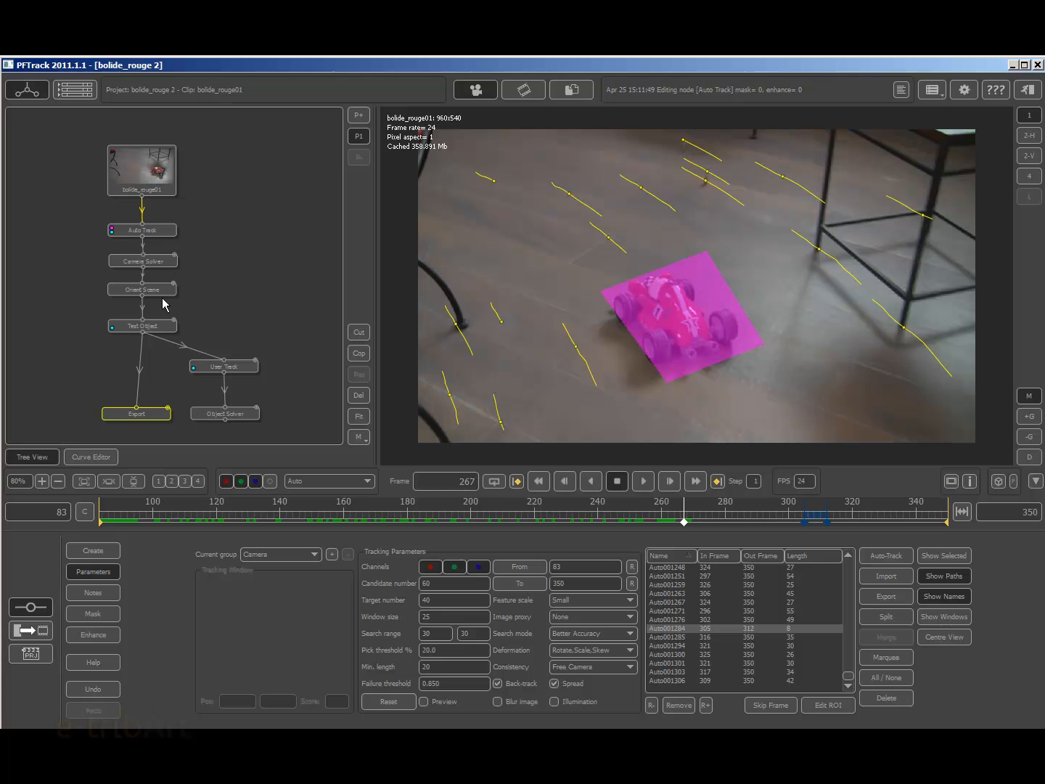
{"action": "left_click", "coordinate": [142, 328]}
{"action": "left_click", "coordinate": [145, 418]}
{"action": "left_click", "coordinate": [217, 416]}
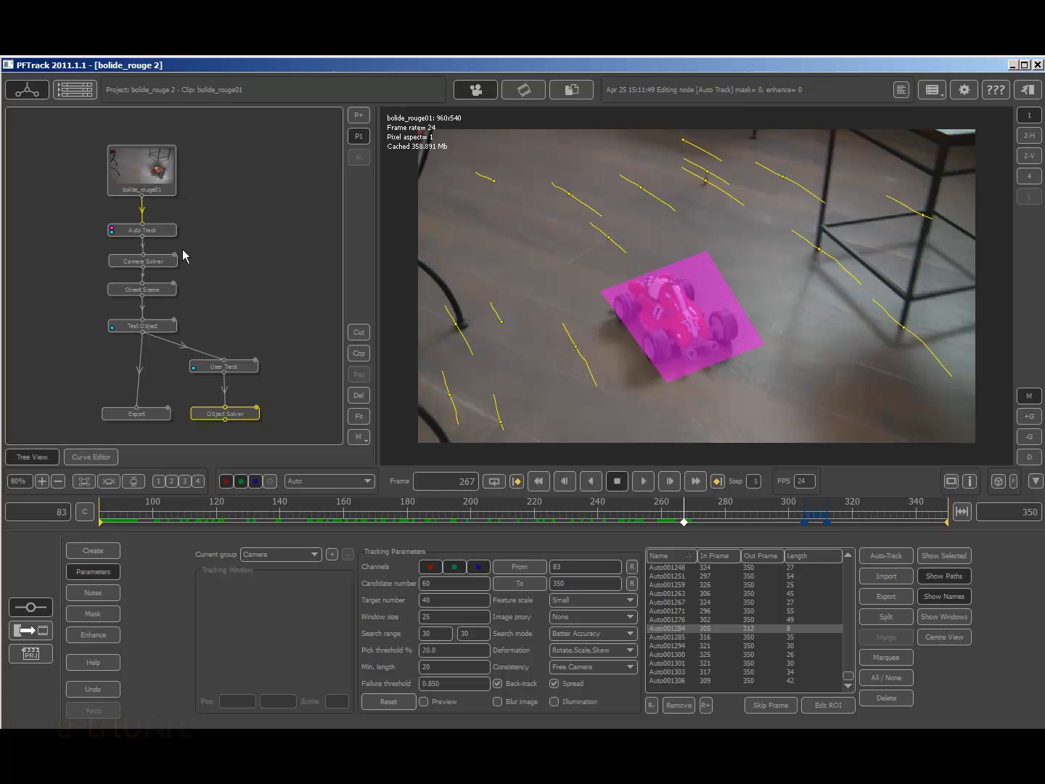
Move the bolide_rouge01 clip node away from the tree and back above the Auto Track node
{"action": "left_click", "coordinate": [154, 173]}
{"action": "left_click_drag", "start_coordinate": [154, 172], "coordinate": [79, 156]}
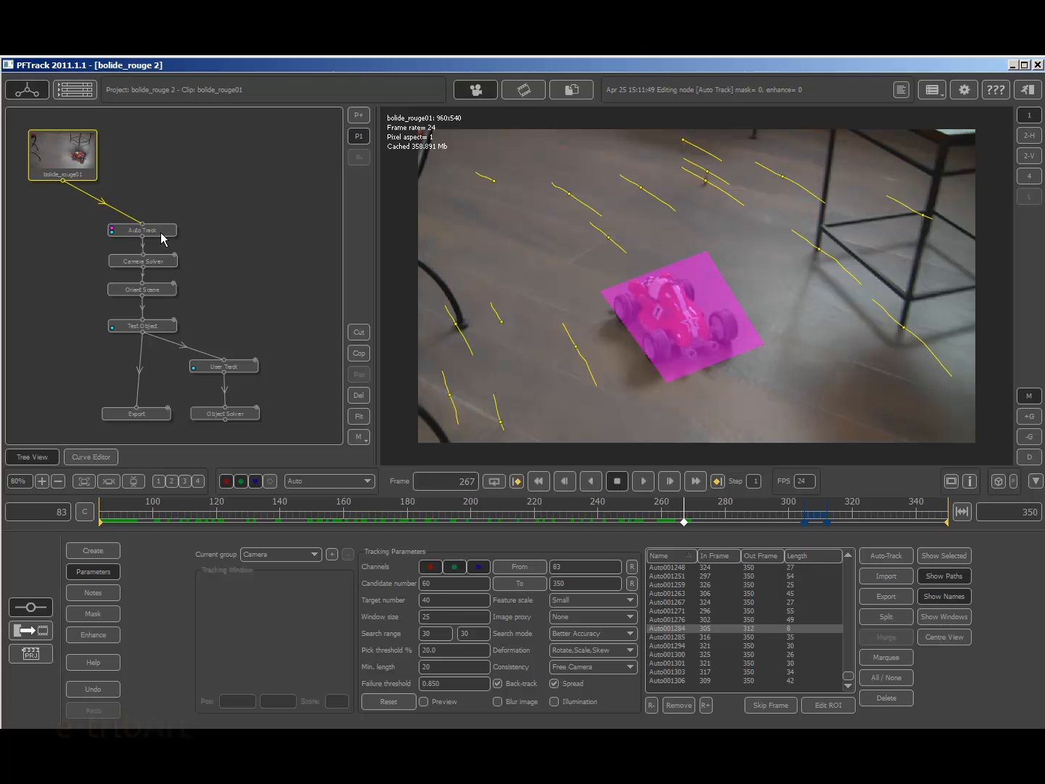
{"action": "left_click_drag", "start_coordinate": [65, 160], "coordinate": [144, 173]}
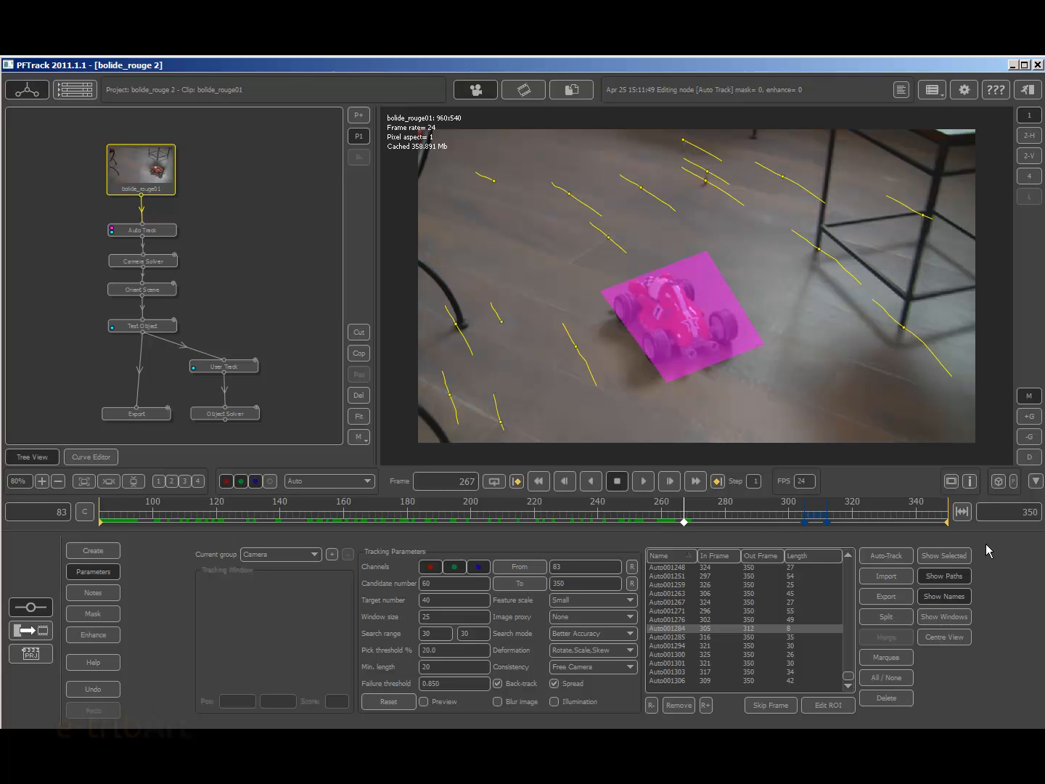
Scrub the clip to an earlier frame and examine the clip, Test Object and Auto Track parameters and the footage import page
{"action": "left_click_drag", "start_coordinate": [683, 521], "coordinate": [392, 517]}
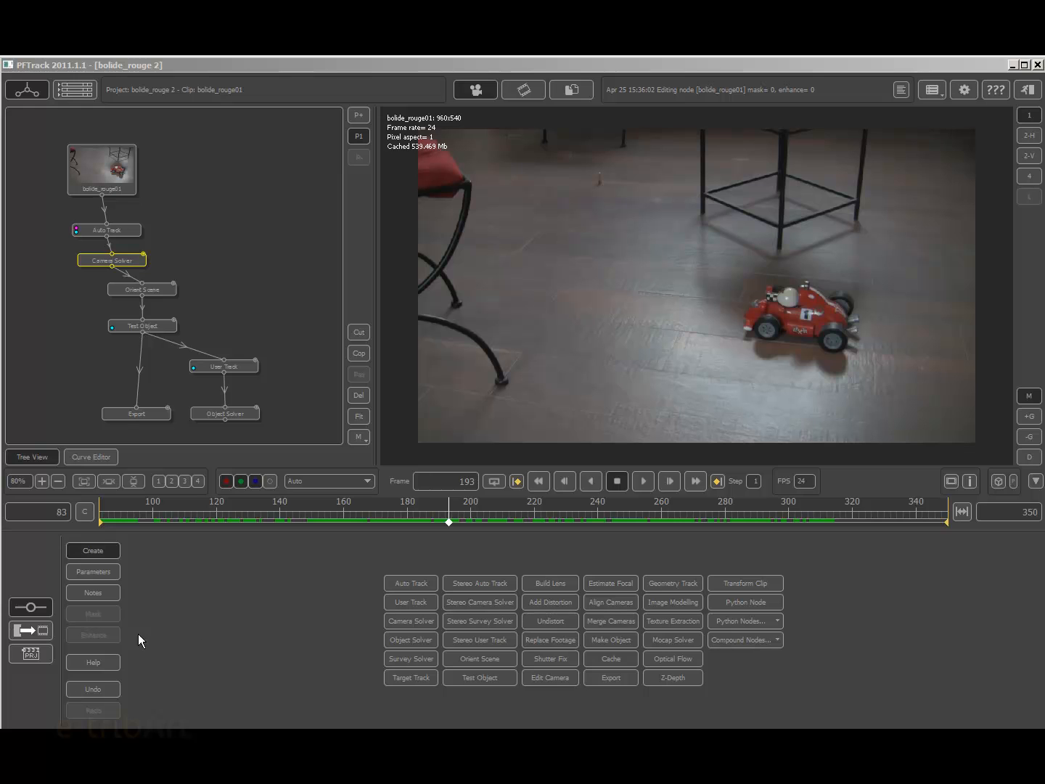
{"action": "left_click", "coordinate": [99, 571]}
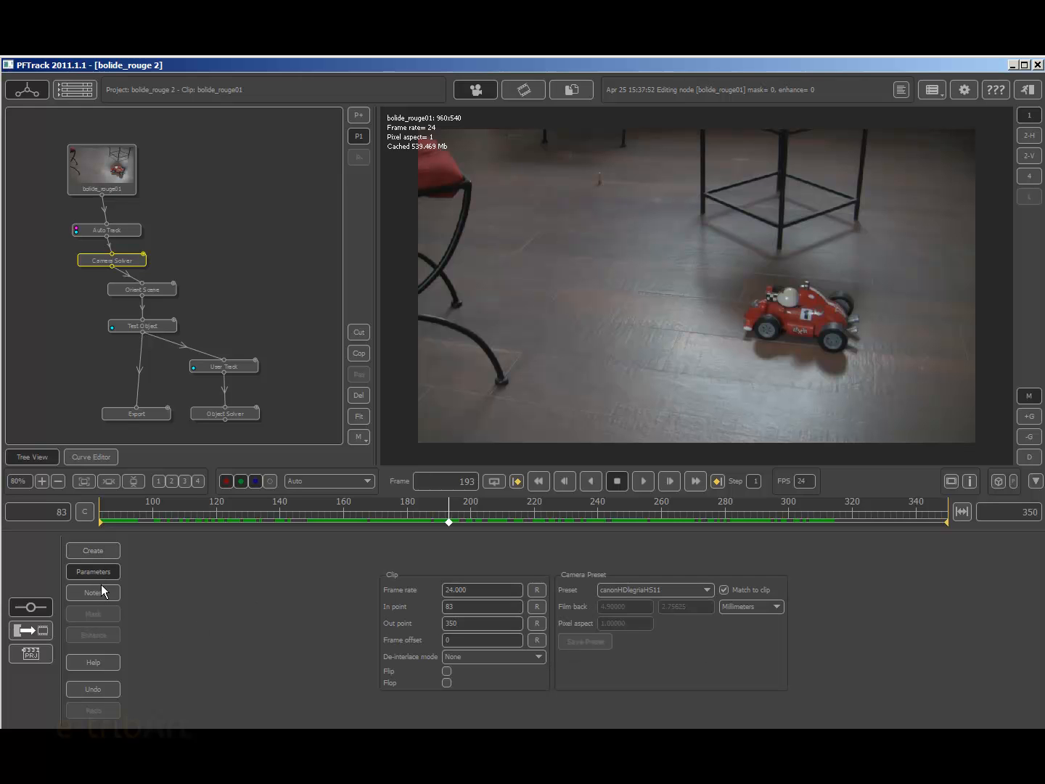
{"action": "left_click", "coordinate": [154, 329]}
{"action": "left_click", "coordinate": [93, 572]}
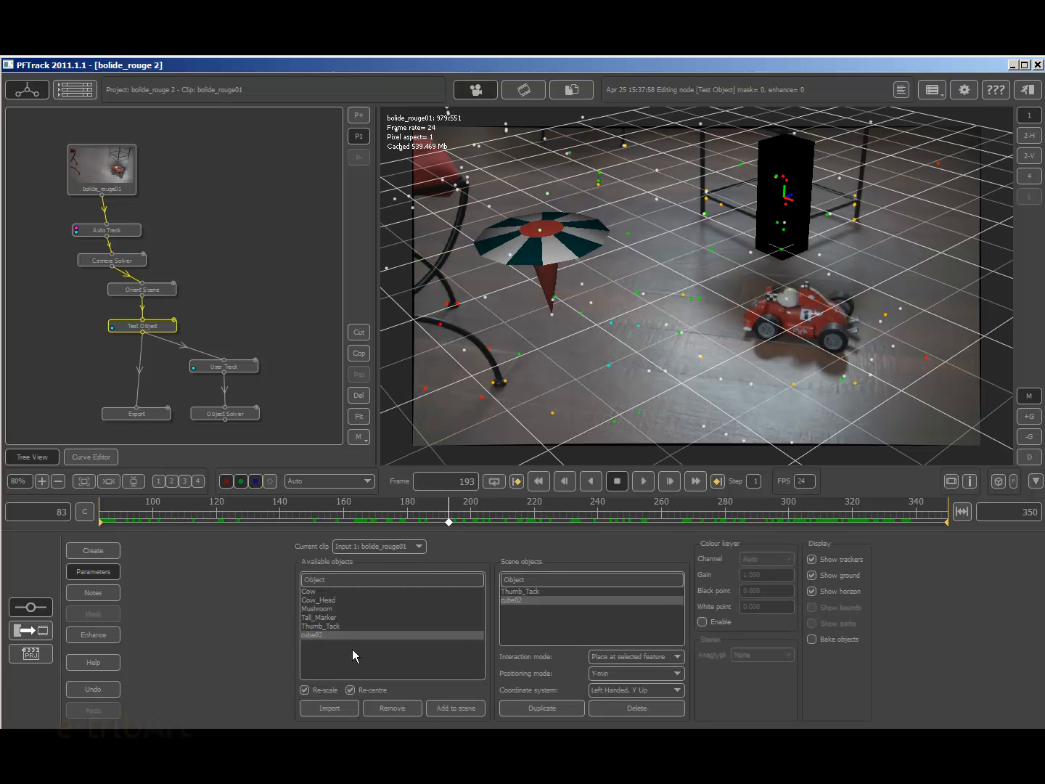
{"action": "left_click", "coordinate": [121, 231]}
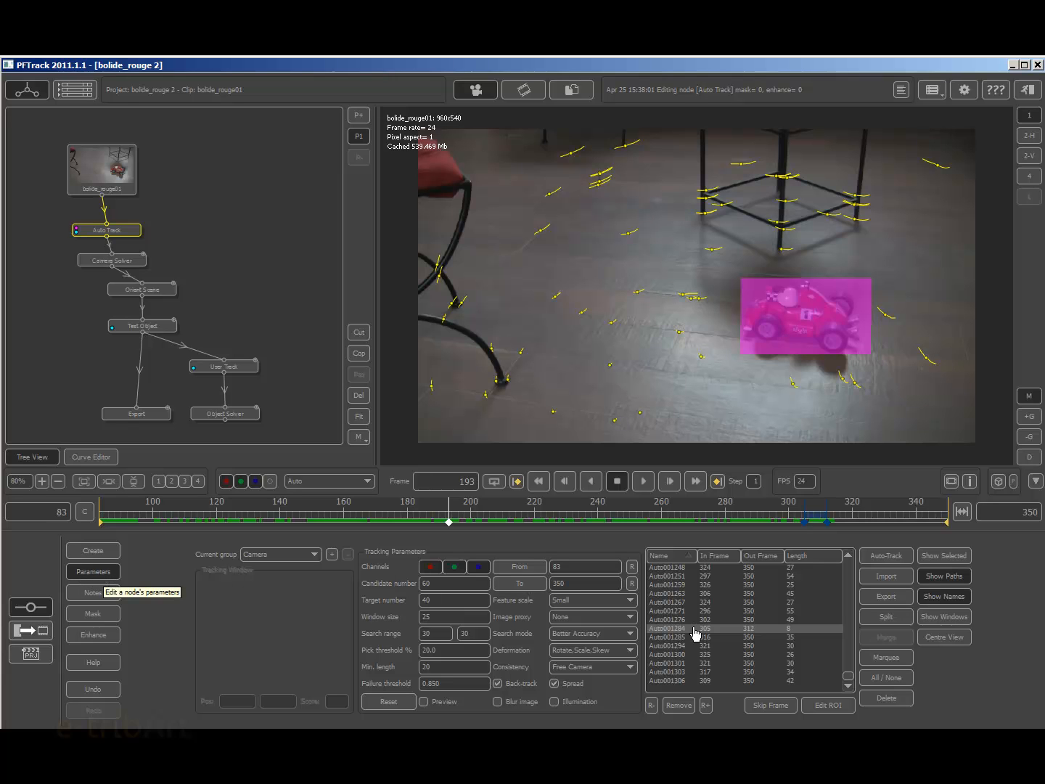
{"action": "left_click", "coordinate": [29, 632]}
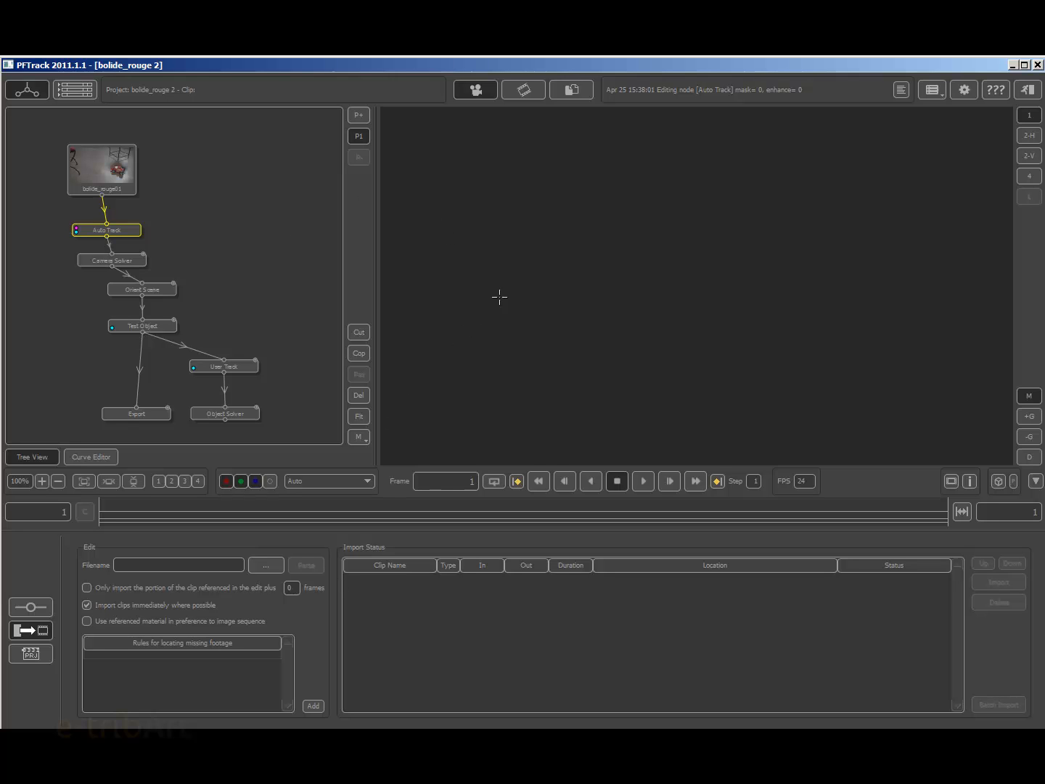
Start a new project in the project manager and name it batiment_industriel
{"action": "left_click", "coordinate": [30, 654]}
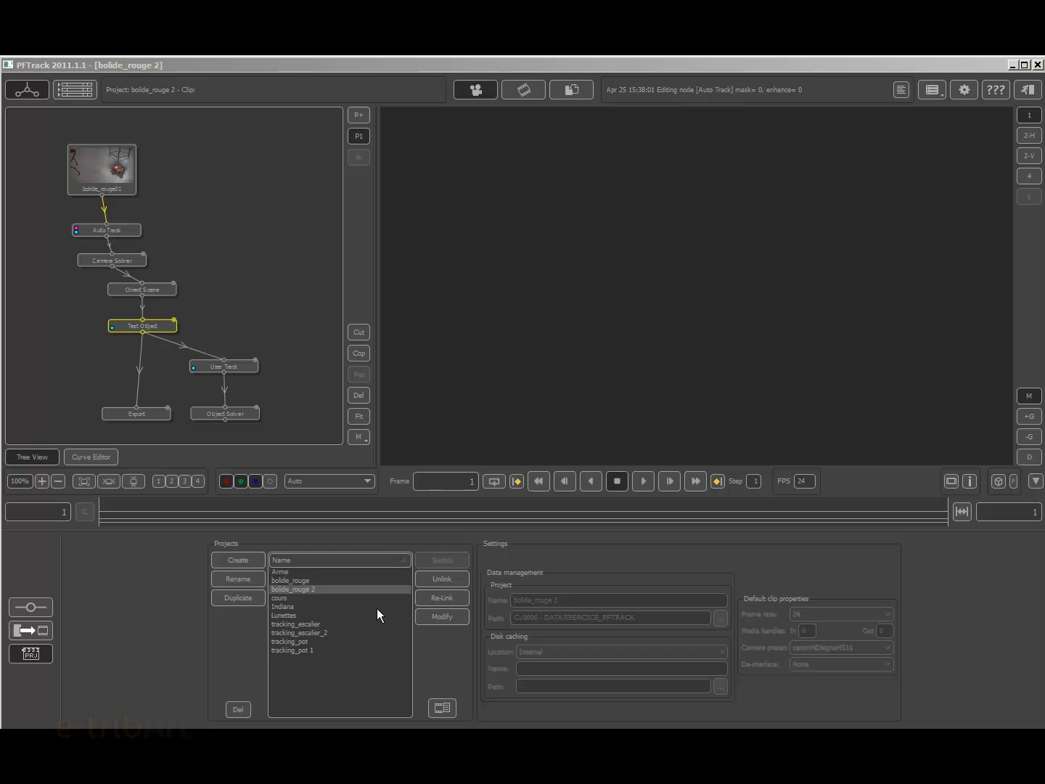
{"action": "left_click", "coordinate": [240, 559]}
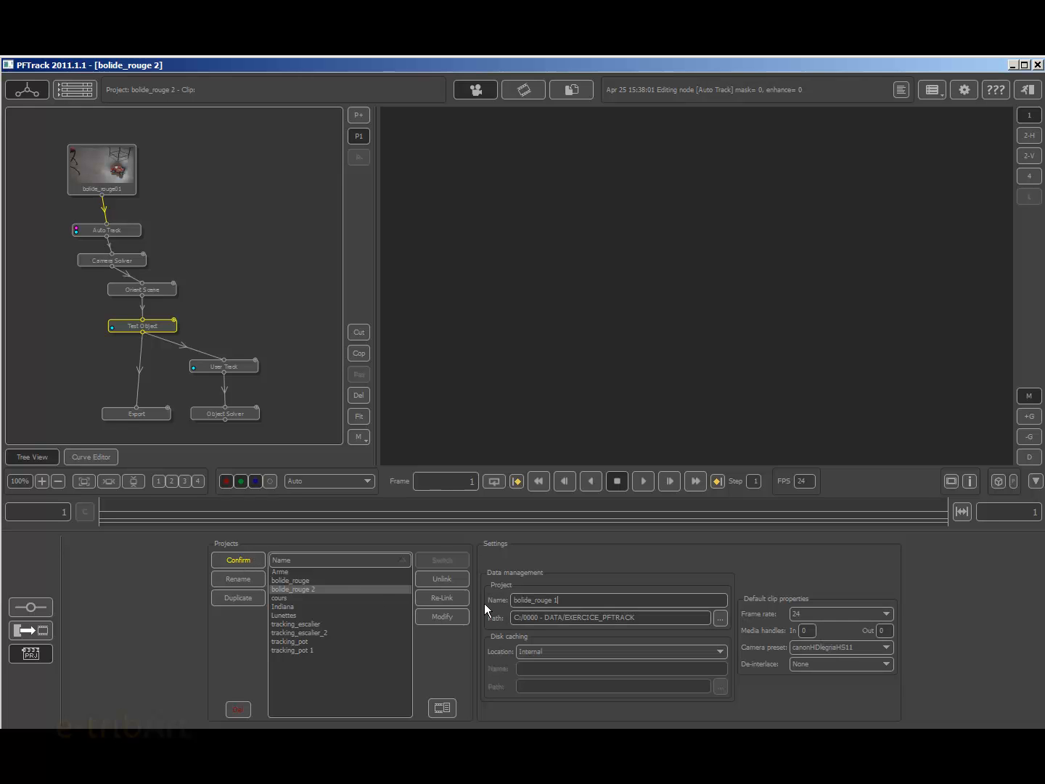
{"action": "left_click_drag", "start_coordinate": [580, 600], "coordinate": [487, 604]}
{"action": "type", "text": "batiment_industriel"}
Switch the new project's disk caching location to External and back to Internal
{"action": "left_click", "coordinate": [532, 650]}
{"action": "left_click", "coordinate": [531, 672]}
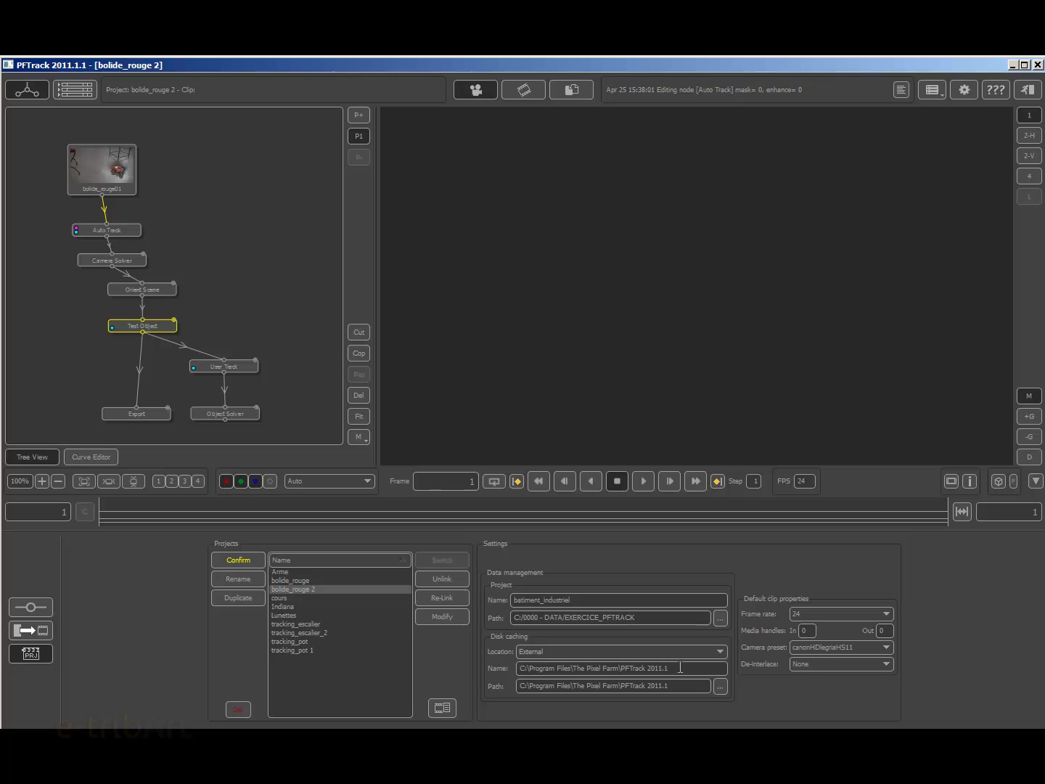
{"action": "left_click", "coordinate": [576, 652]}
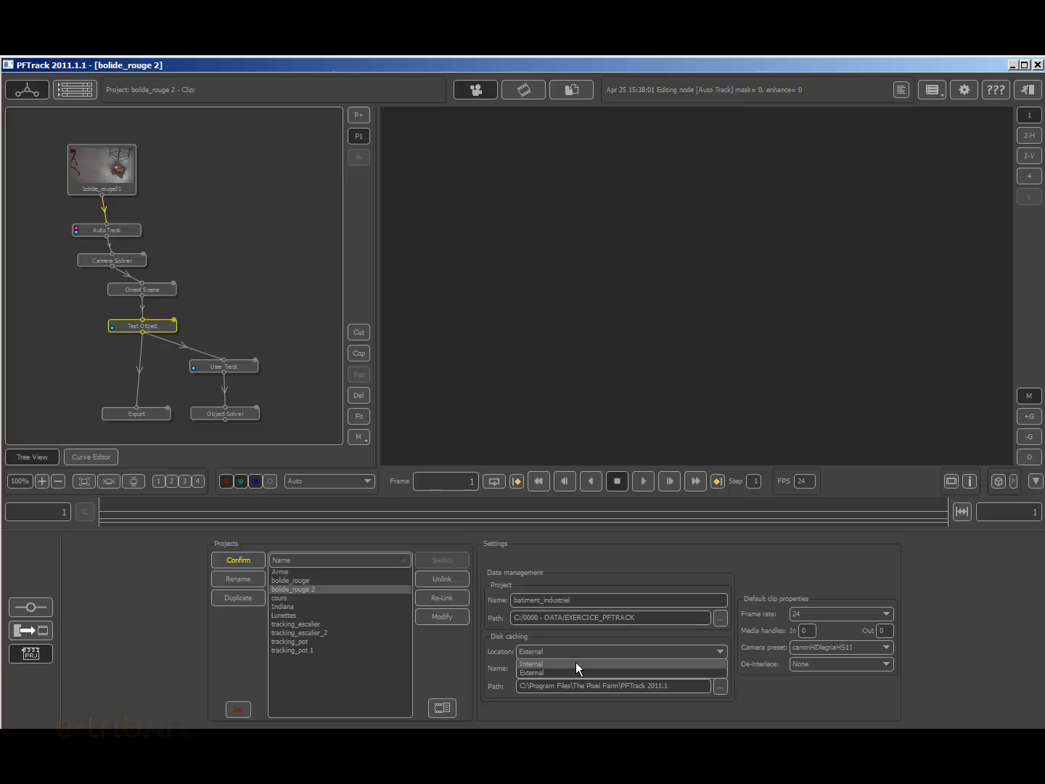
{"action": "left_click", "coordinate": [575, 663]}
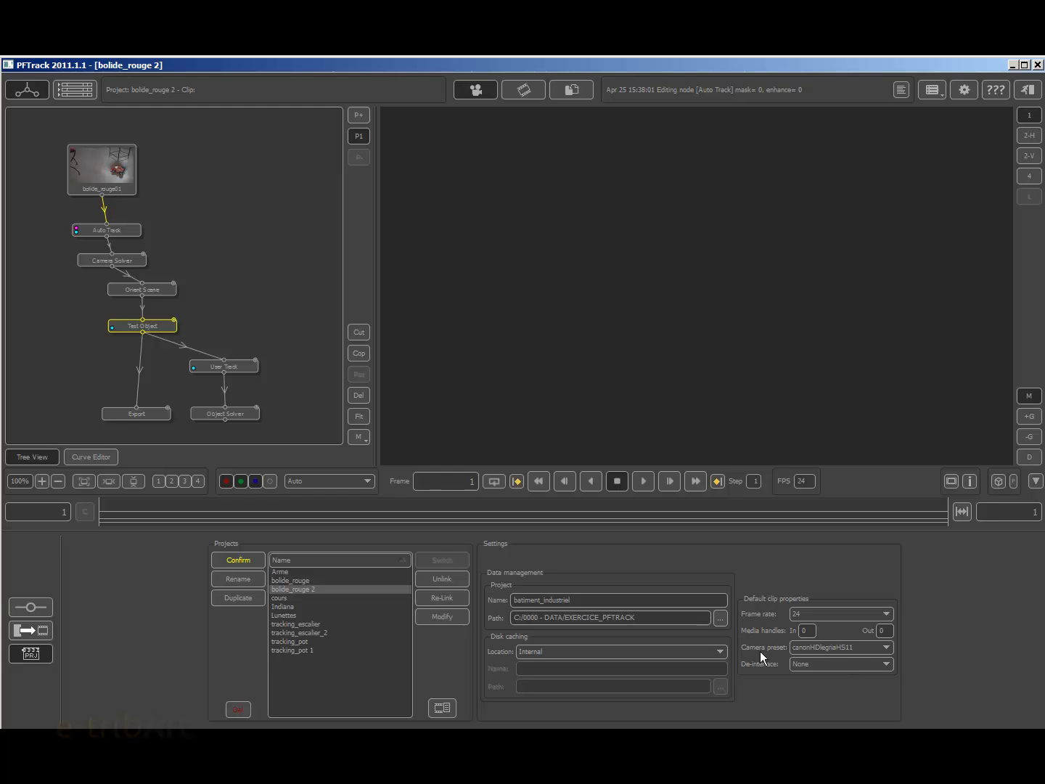
Look through the camera presets available for the new project's default clip properties
{"action": "left_click", "coordinate": [886, 649]}
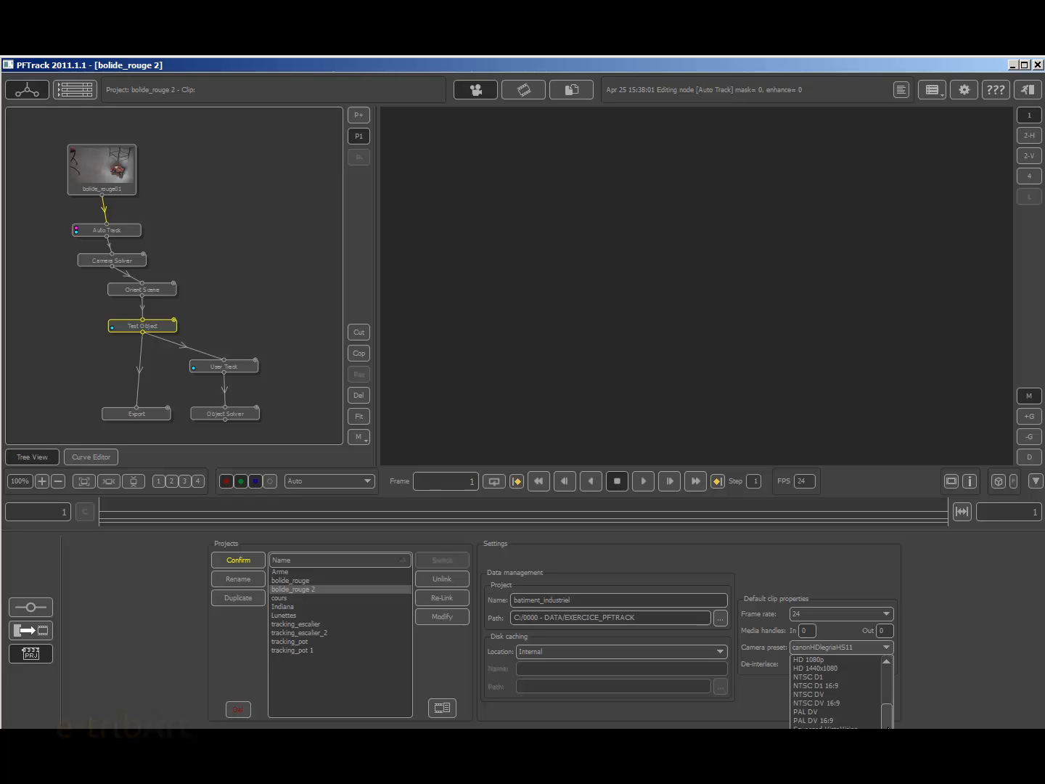
{"action": "left_click_drag", "start_coordinate": [883, 720], "coordinate": [888, 675]}
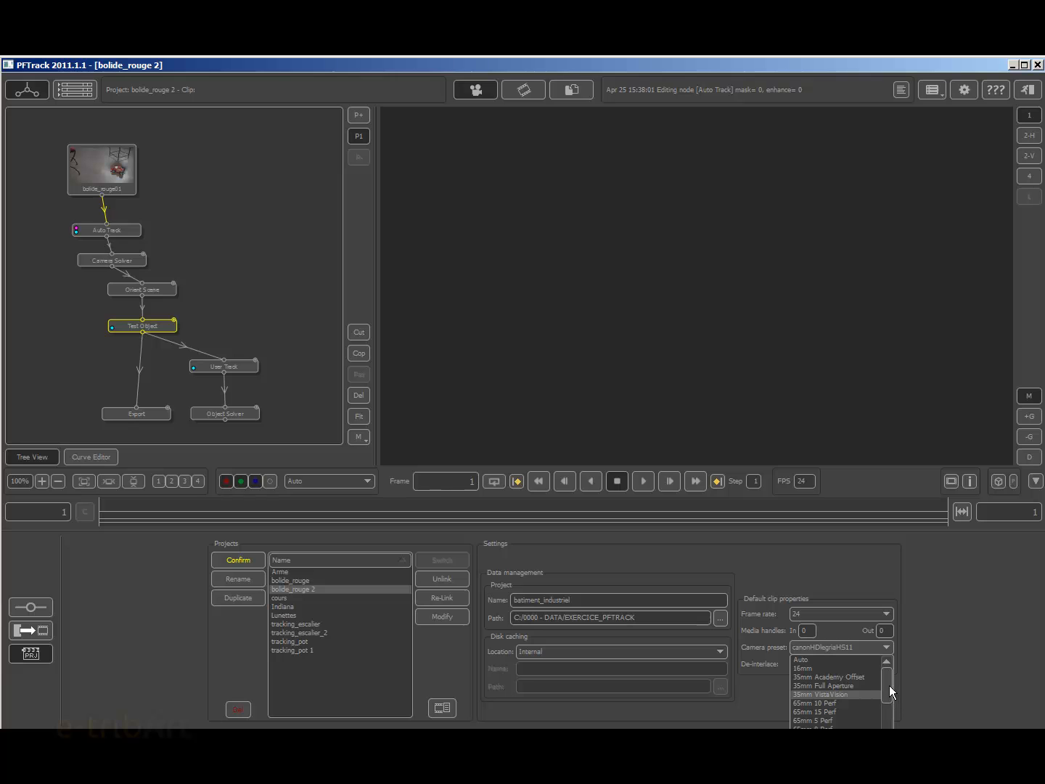
{"action": "left_click_drag", "start_coordinate": [889, 697], "coordinate": [893, 726]}
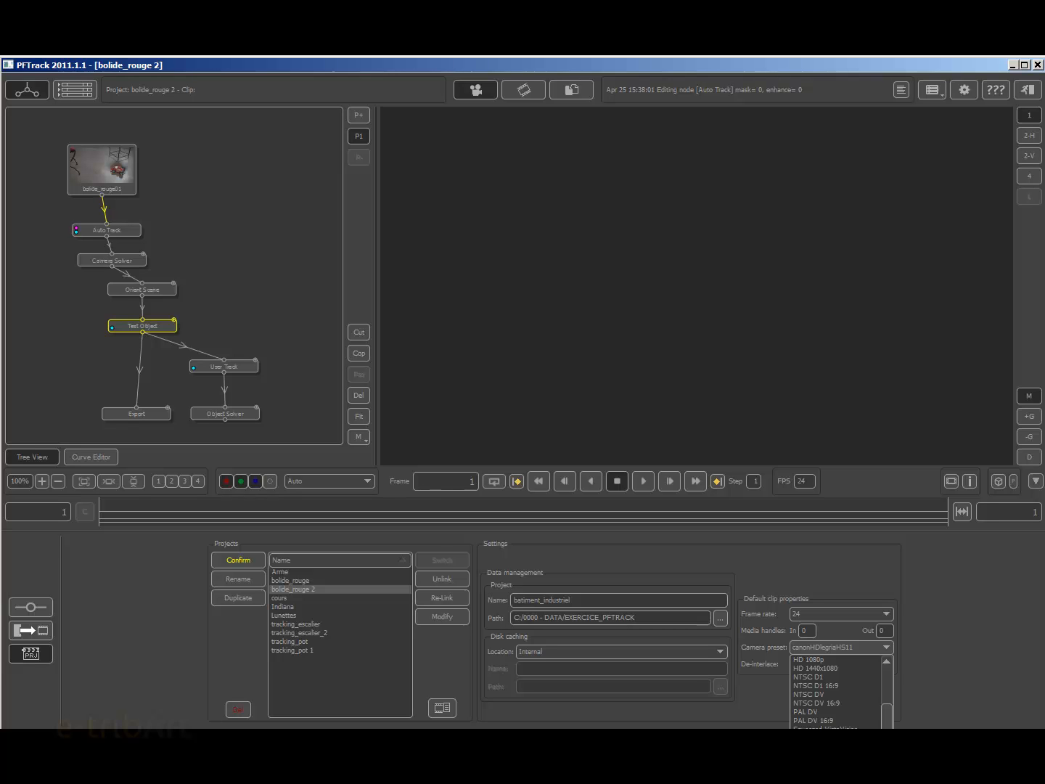
{"action": "key", "text": "Escape"}
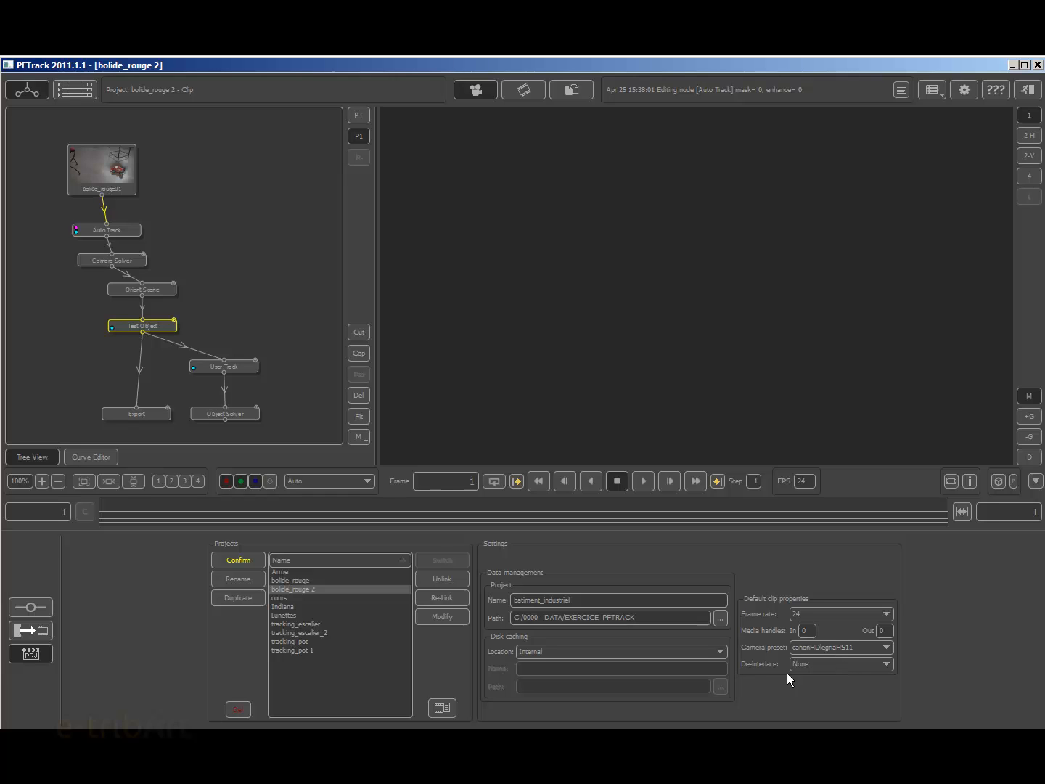
Choose None as the default de-interlace mode and confirm the creation of the batiment_industriel project
{"action": "left_click", "coordinate": [825, 662]}
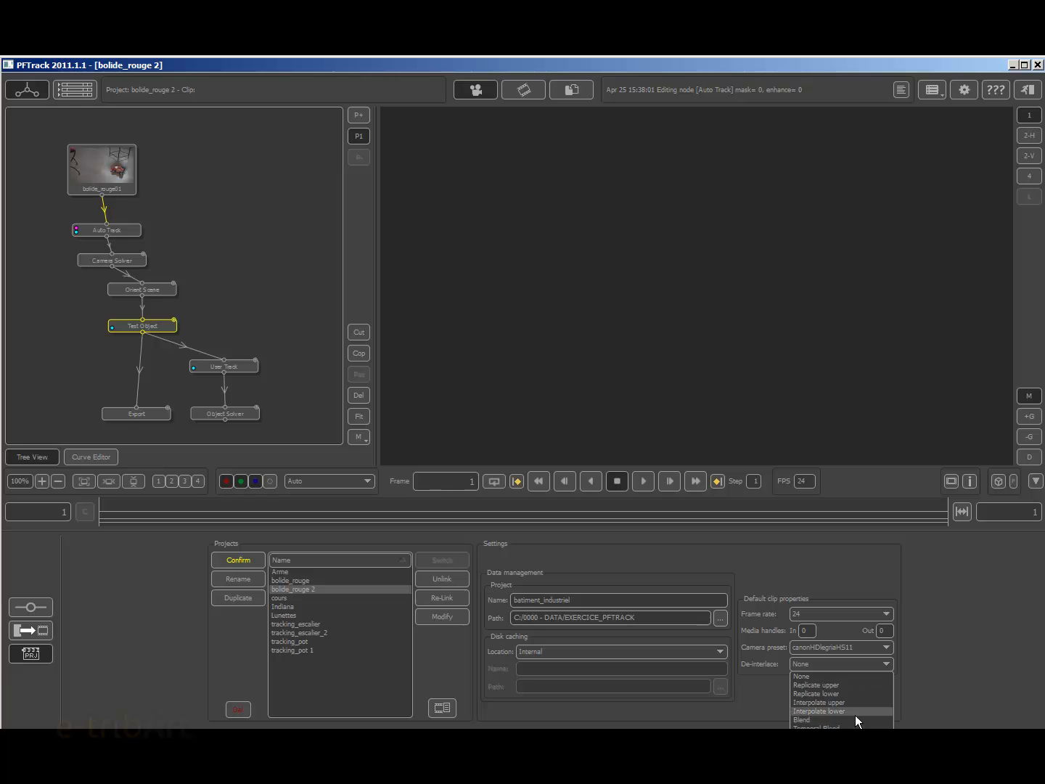
{"action": "left_click", "coordinate": [820, 673]}
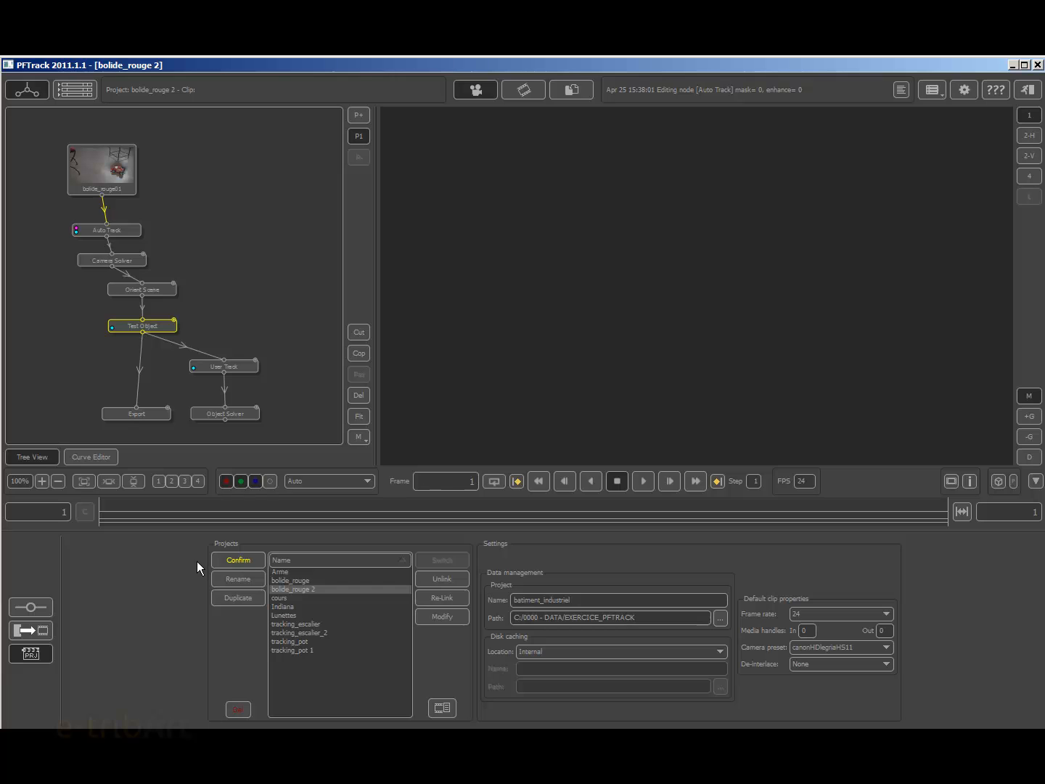
{"action": "left_click", "coordinate": [244, 560]}
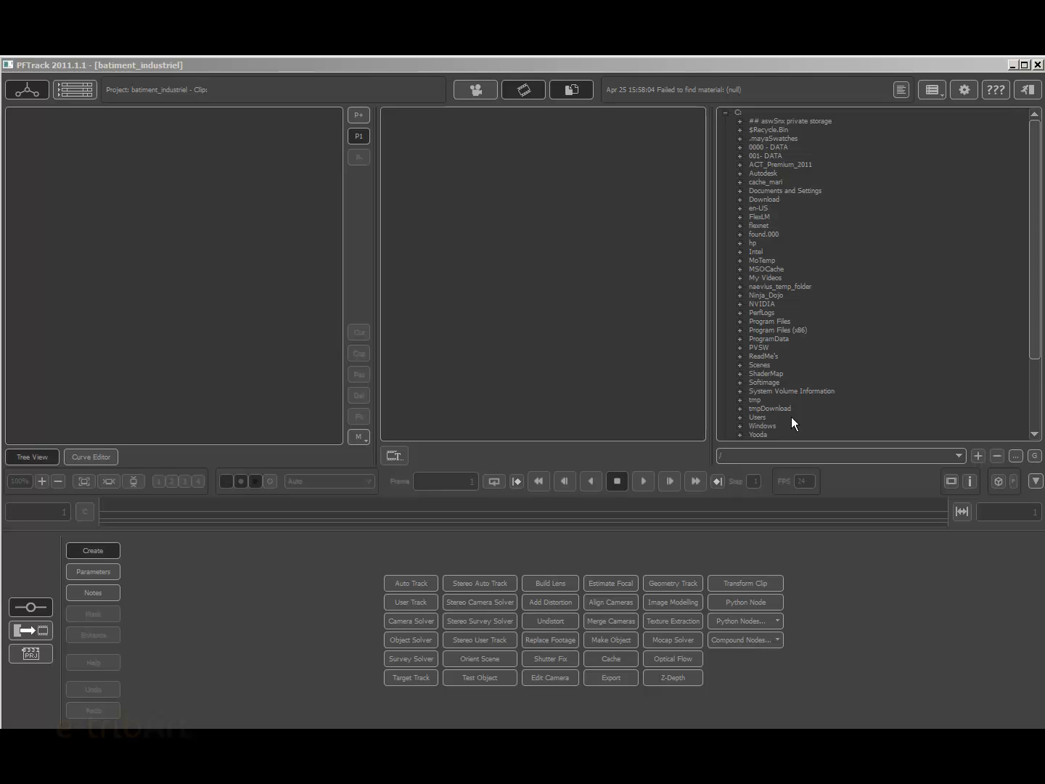
Browse the C drive to the 0000 - DATA folder and expand its EXERCICE_PFTRACK subfolder
{"action": "left_click", "coordinate": [724, 113]}
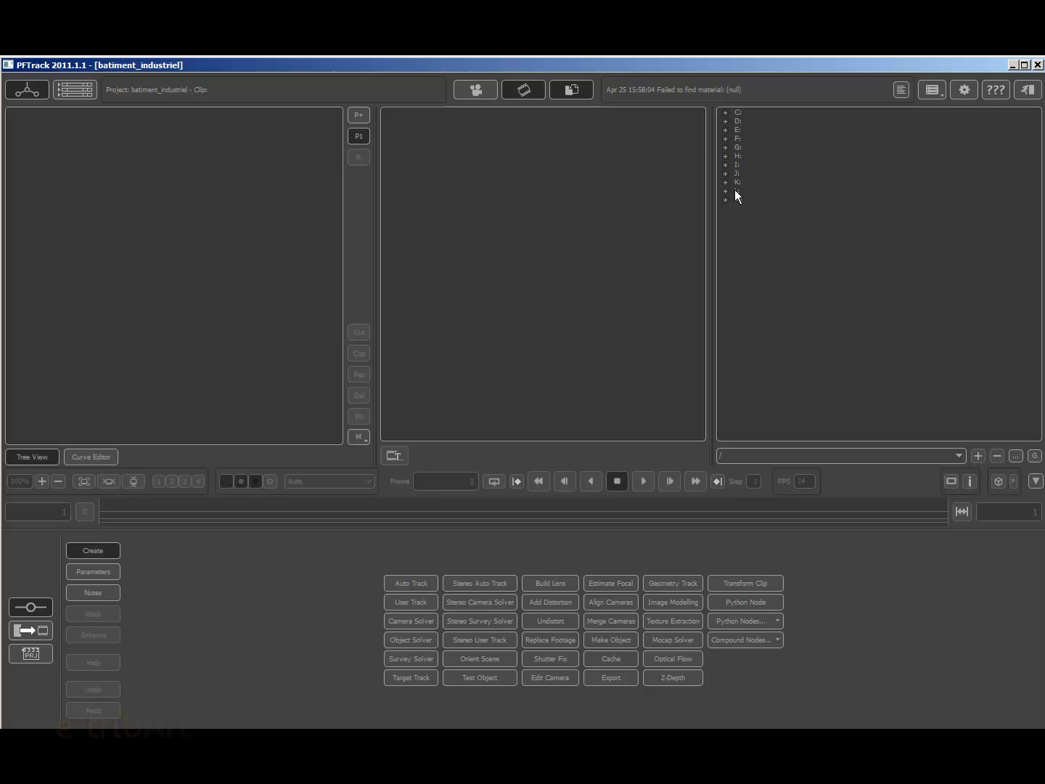
{"action": "left_click", "coordinate": [726, 113]}
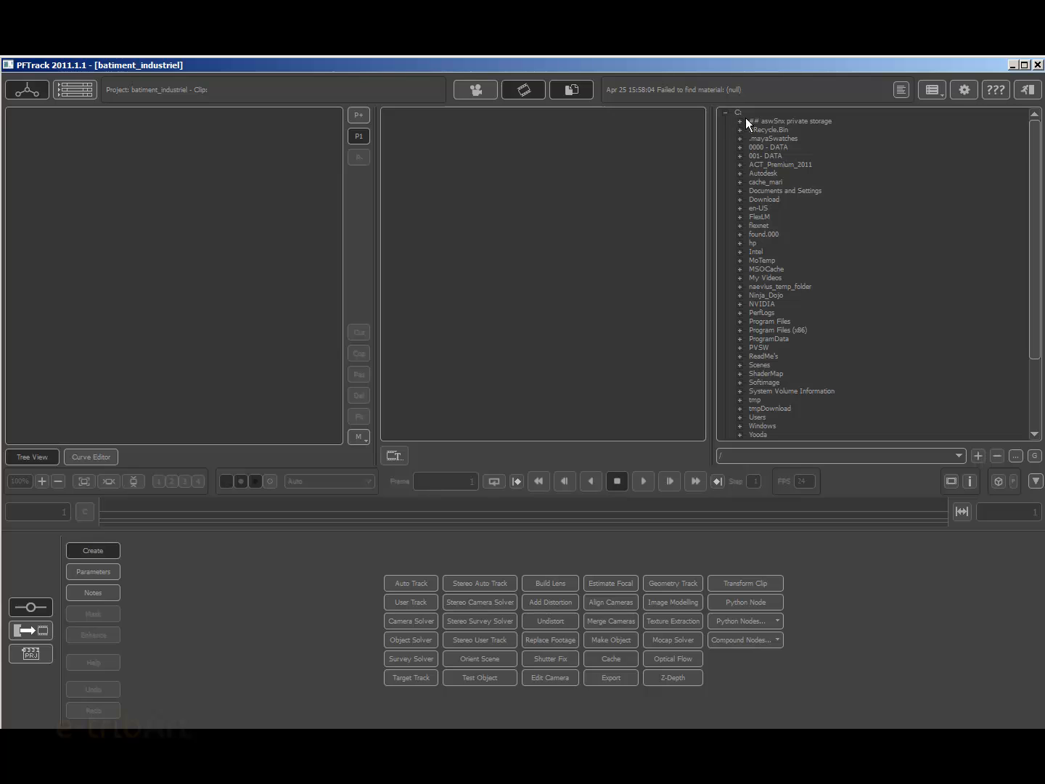
{"action": "left_click", "coordinate": [757, 146]}
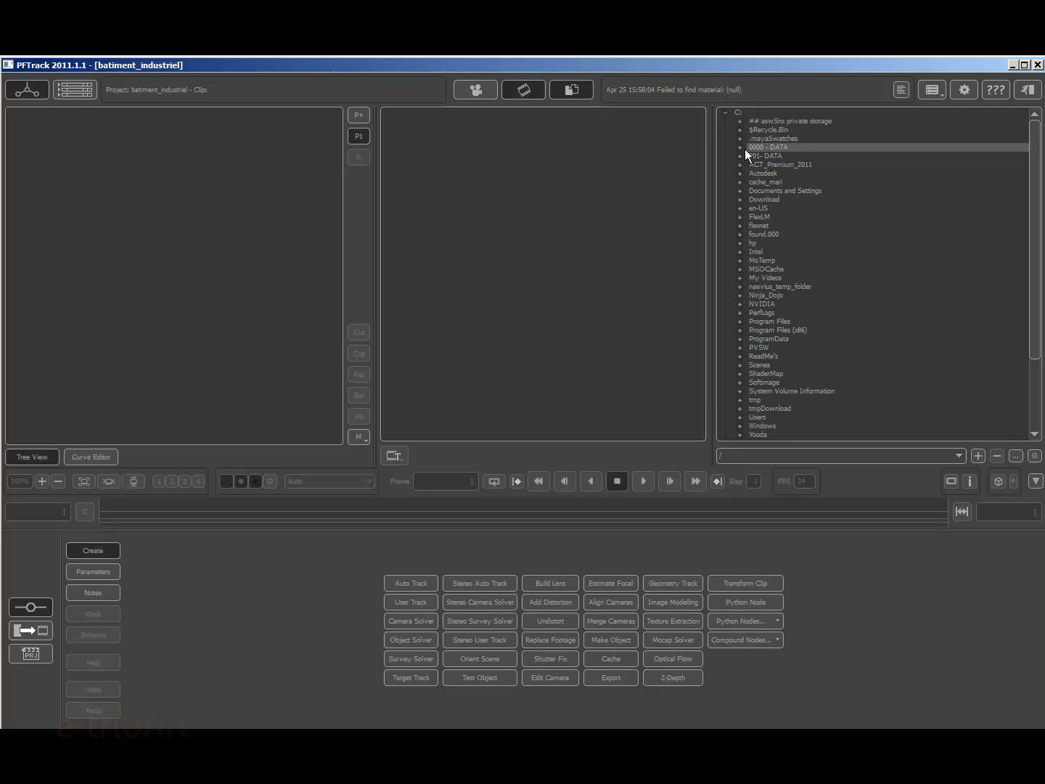
{"action": "left_click", "coordinate": [739, 148]}
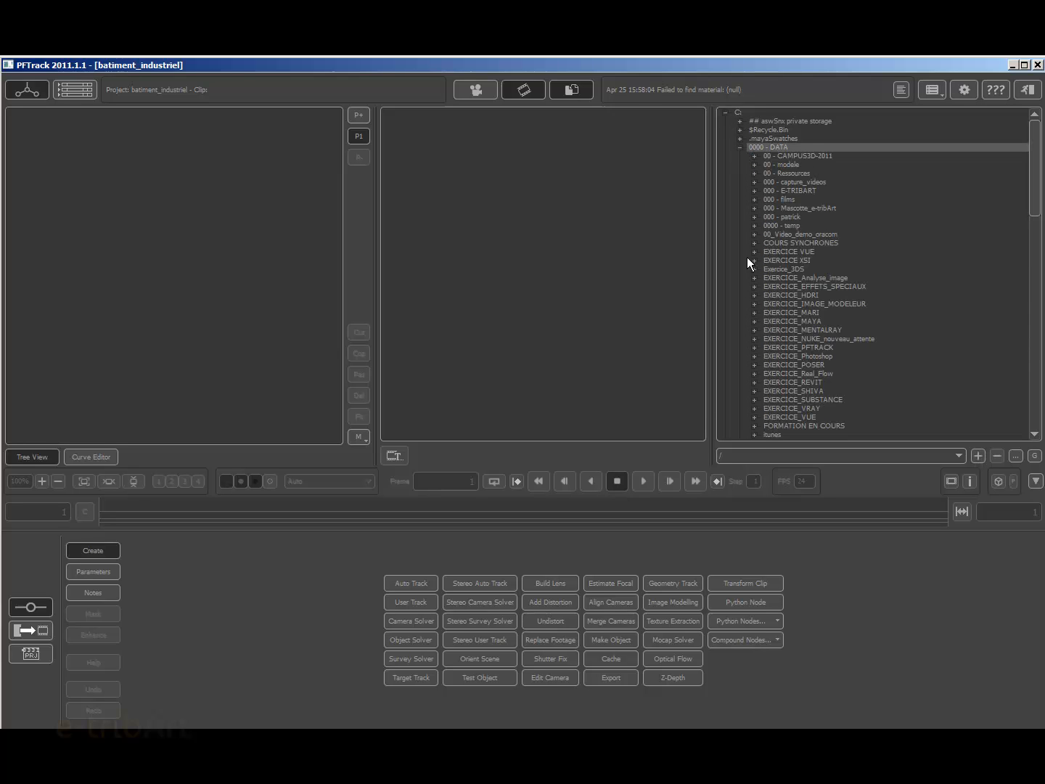
{"action": "left_click", "coordinate": [755, 348]}
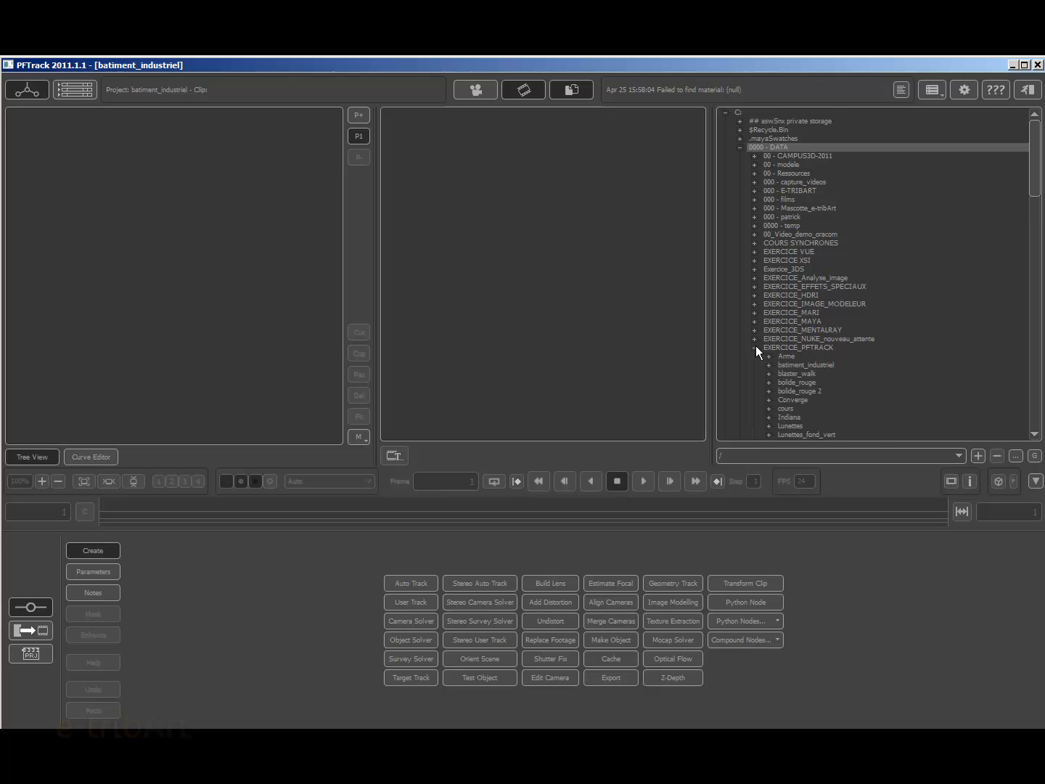
{"action": "scroll", "coordinate": [777, 355], "scroll_direction": "down", "scroll_amount": 3}
{"action": "scroll", "coordinate": [778, 355], "scroll_direction": "down", "scroll_amount": 4}
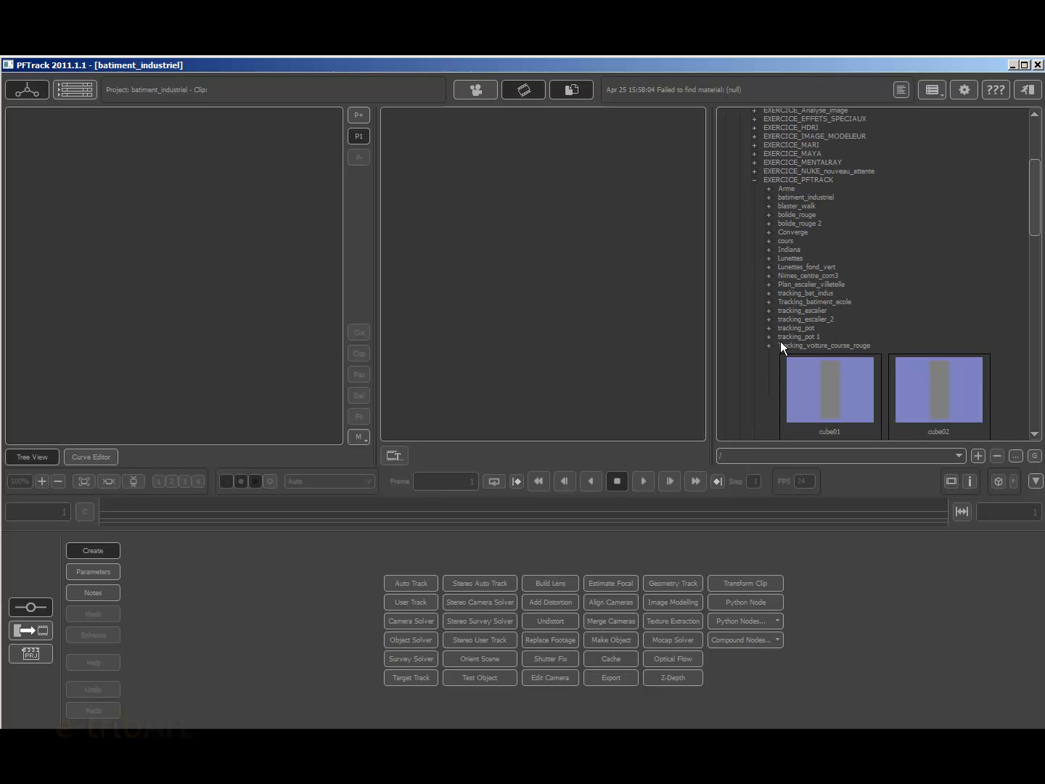
Expand the Nimes_centre_com3 folder and check the frame range and path of the nimes_centre_com3 clip
{"action": "left_click", "coordinate": [768, 275]}
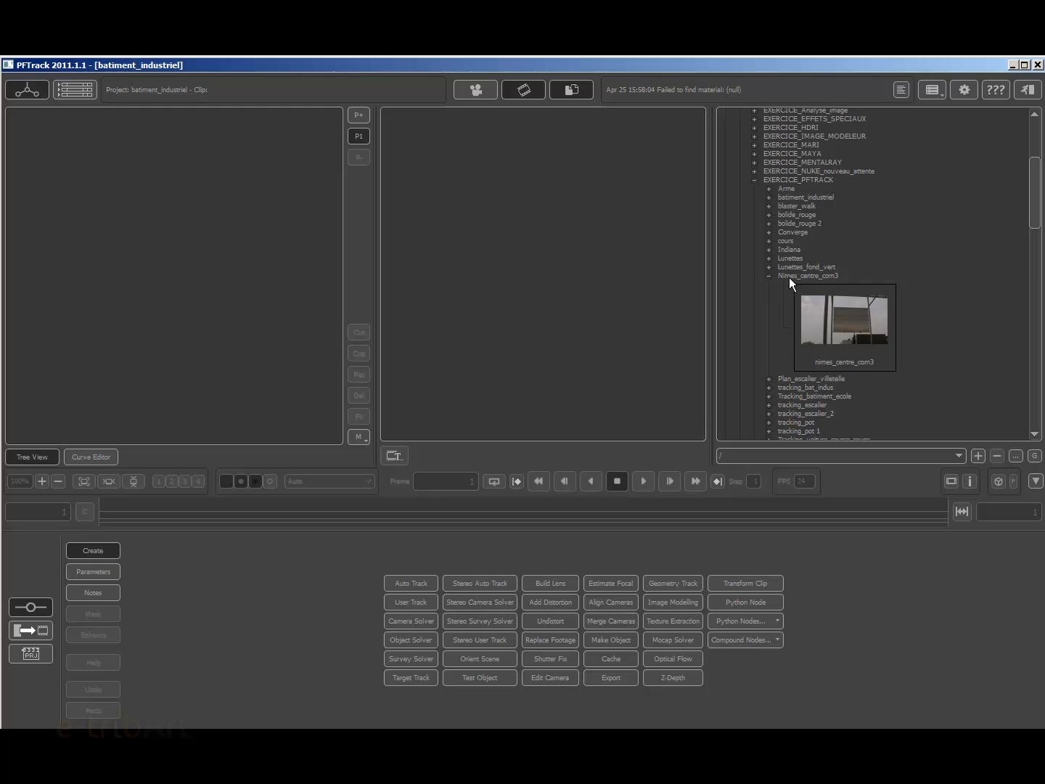
{"action": "left_click", "coordinate": [788, 278]}
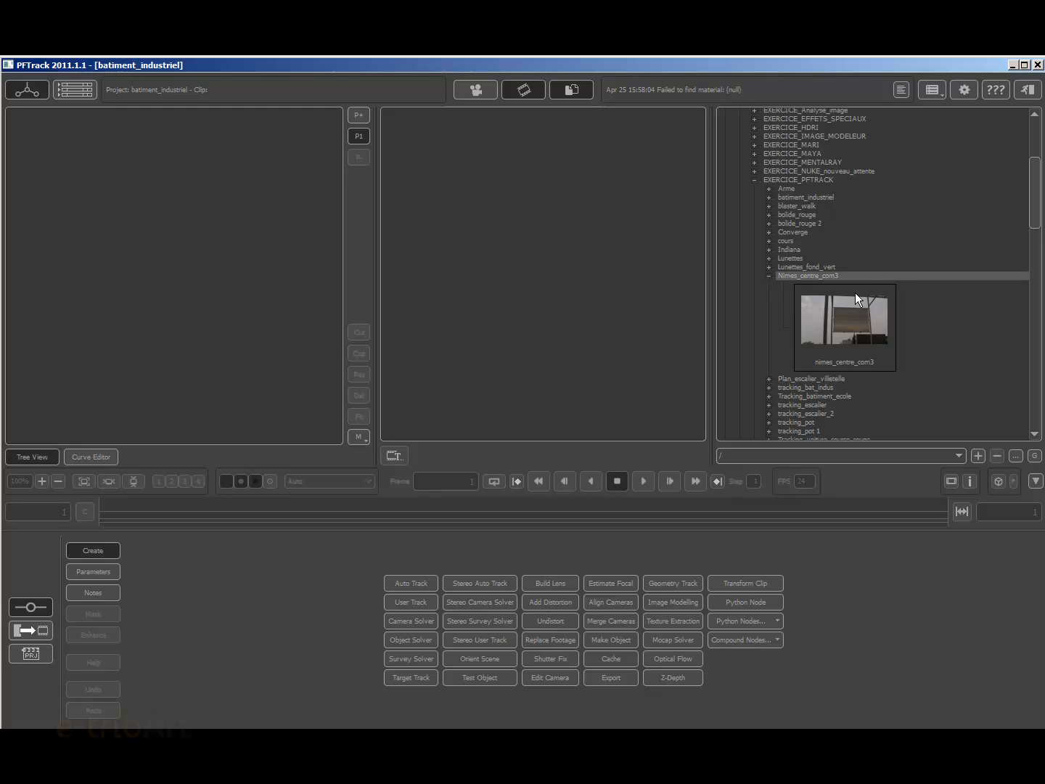
{"action": "left_click", "coordinate": [847, 345]}
{"action": "scroll", "coordinate": [848, 323], "scroll_direction": "down", "scroll_amount": 3}
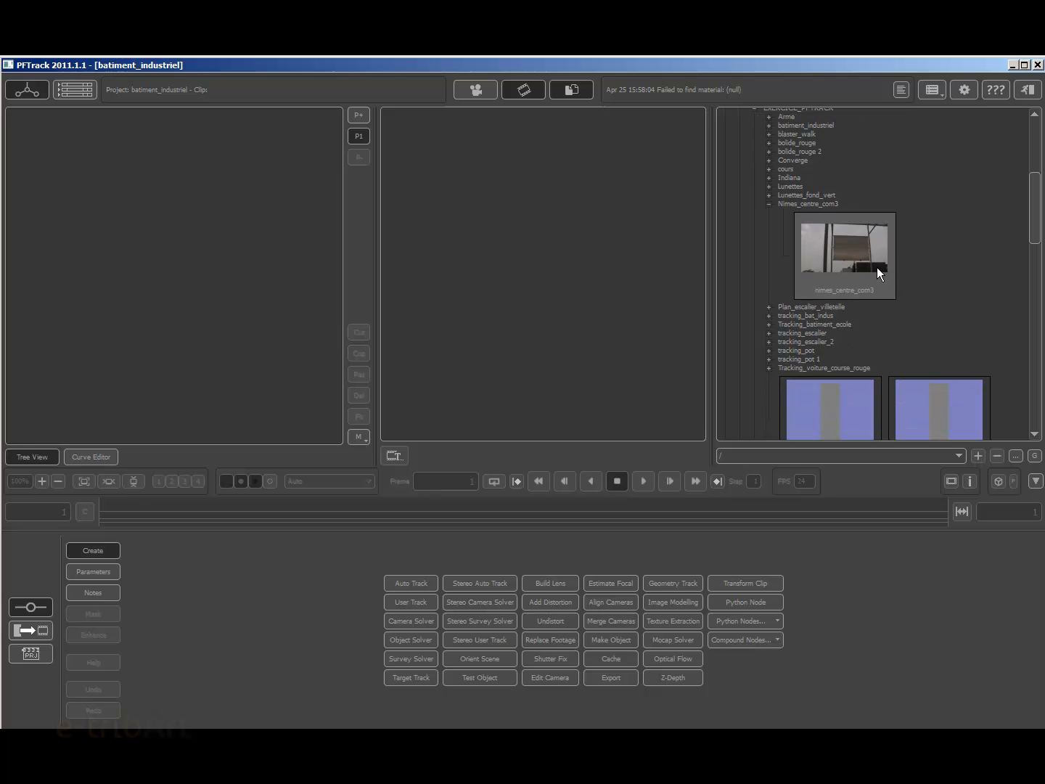
{"action": "mouse_move", "coordinate": [848, 291]}
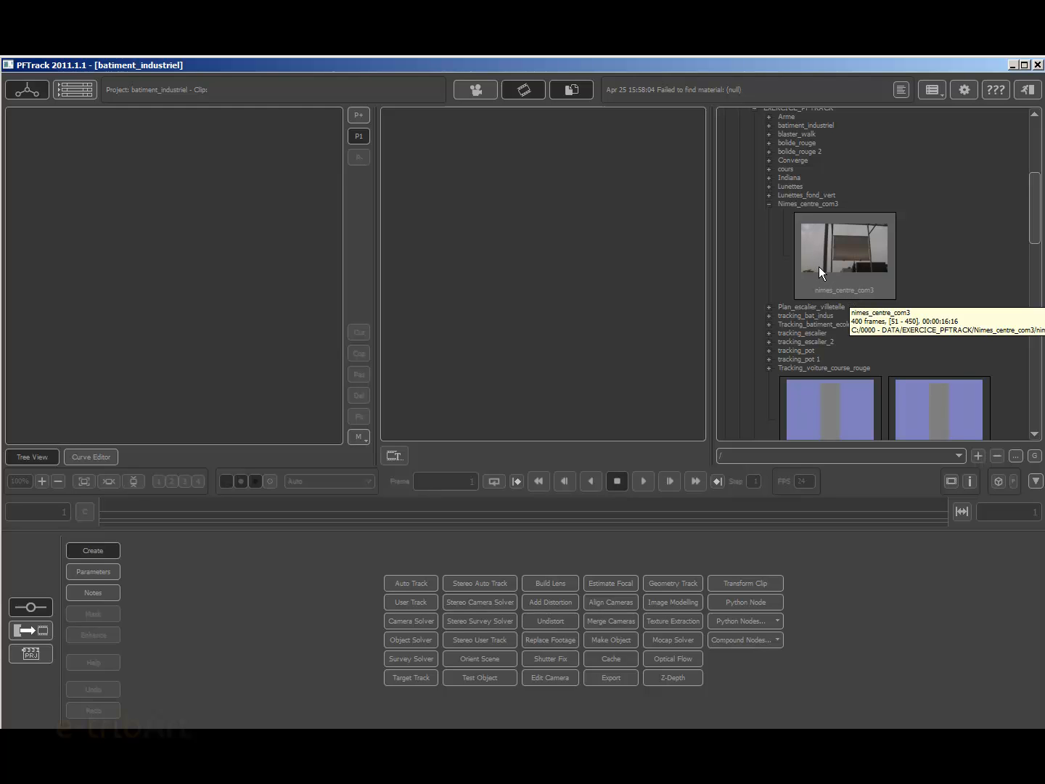
Expand the Plan_escalier_villetelle folder and import the nimes_centre_com3 and 00027 clips into the project's media bin
{"action": "left_click", "coordinate": [770, 306]}
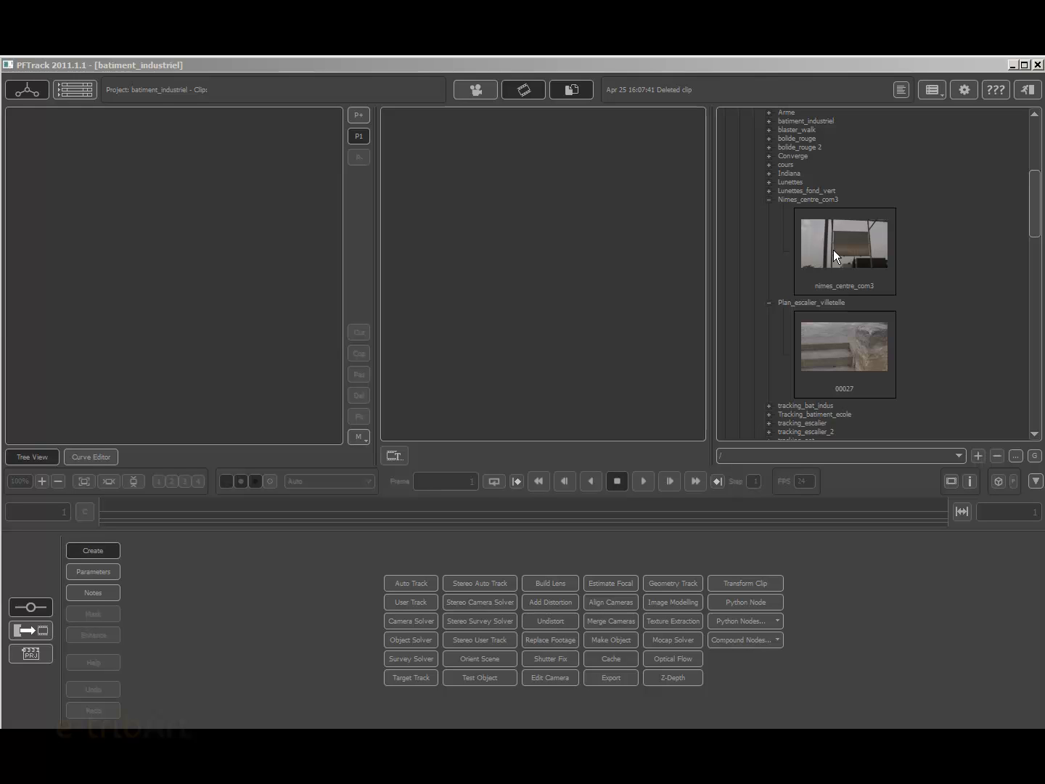
{"action": "left_click_drag", "start_coordinate": [833, 249], "coordinate": [422, 136]}
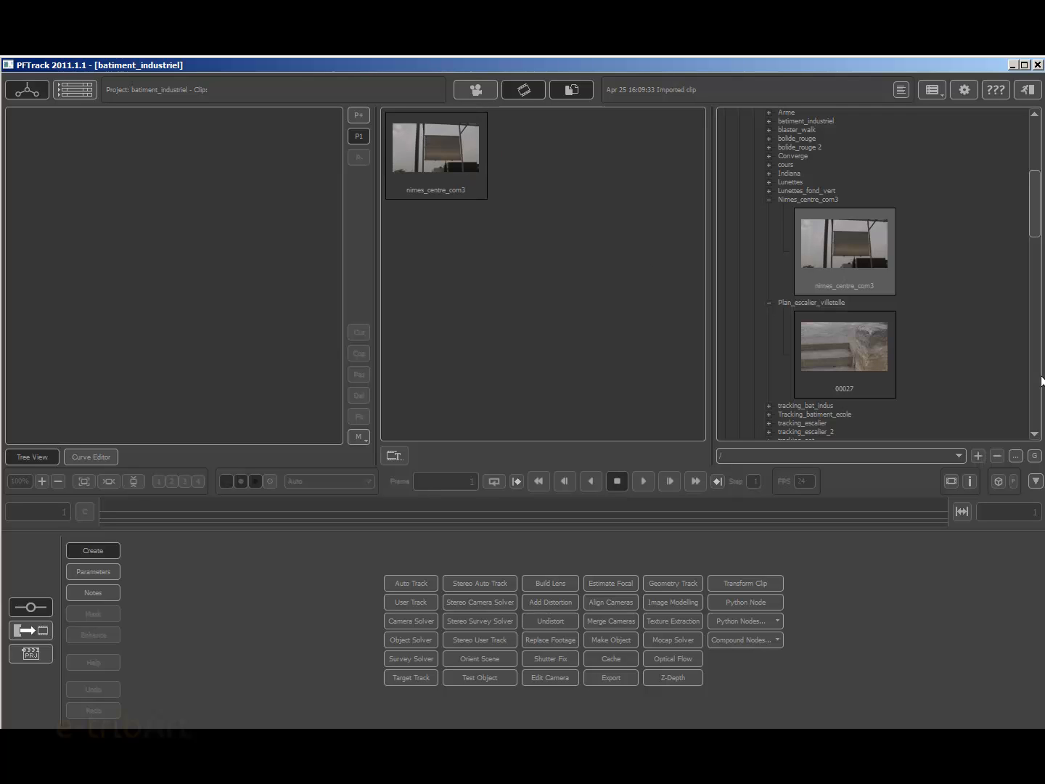
{"action": "left_click_drag", "start_coordinate": [871, 361], "coordinate": [402, 238]}
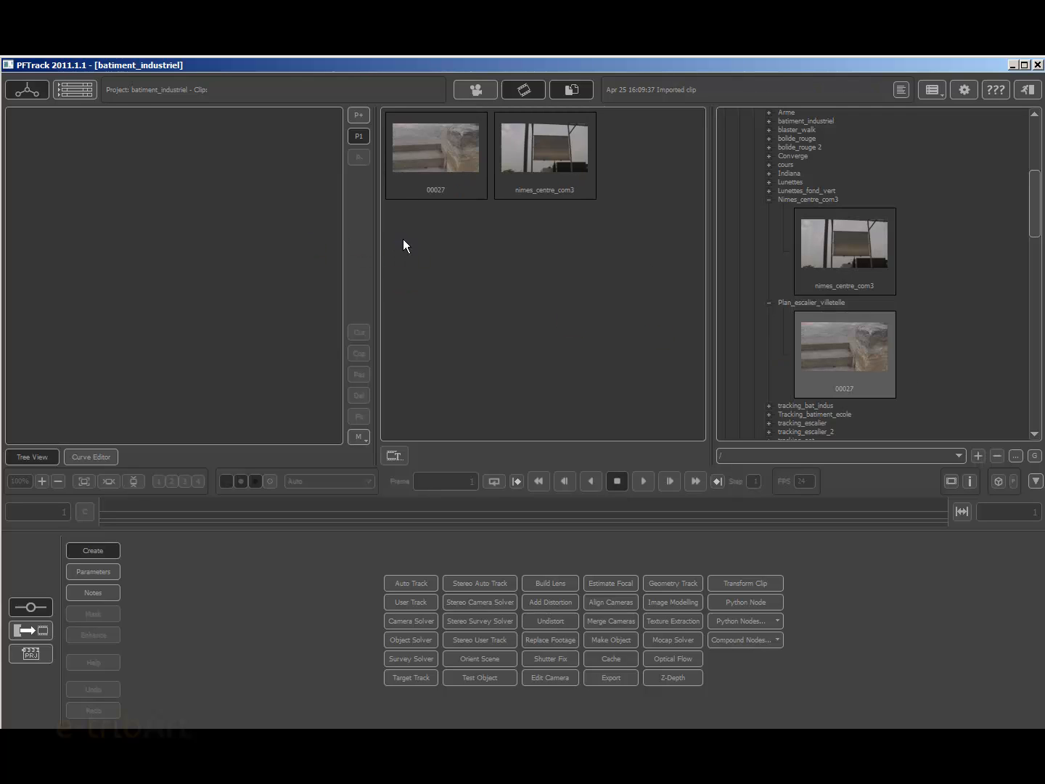
Collapse the 0000 - DATA folder and the C drive in the file browser and hide the browser
{"action": "left_click", "coordinate": [445, 142]}
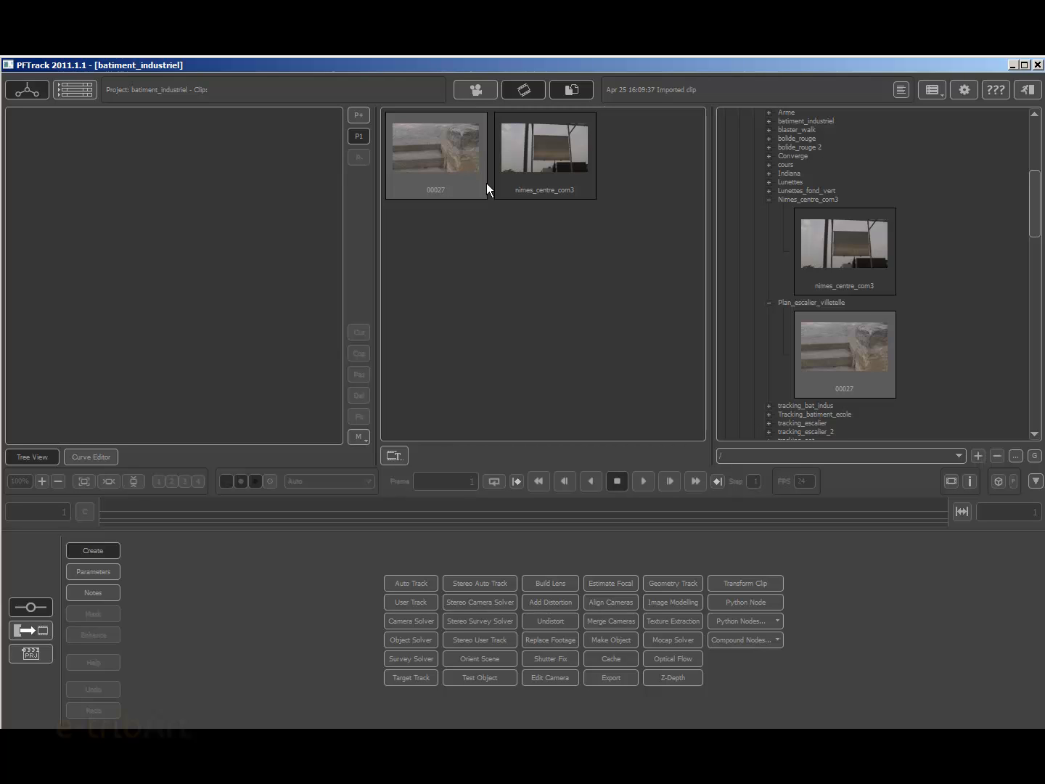
{"action": "left_click", "coordinate": [567, 91]}
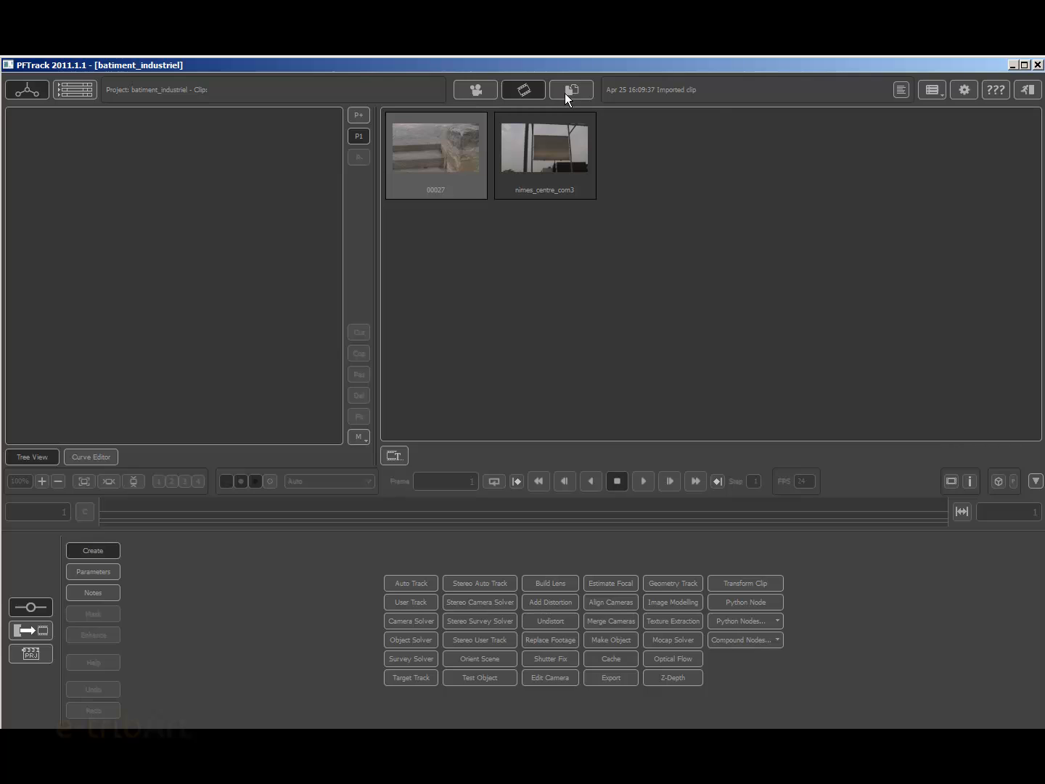
{"action": "left_click", "coordinate": [563, 91]}
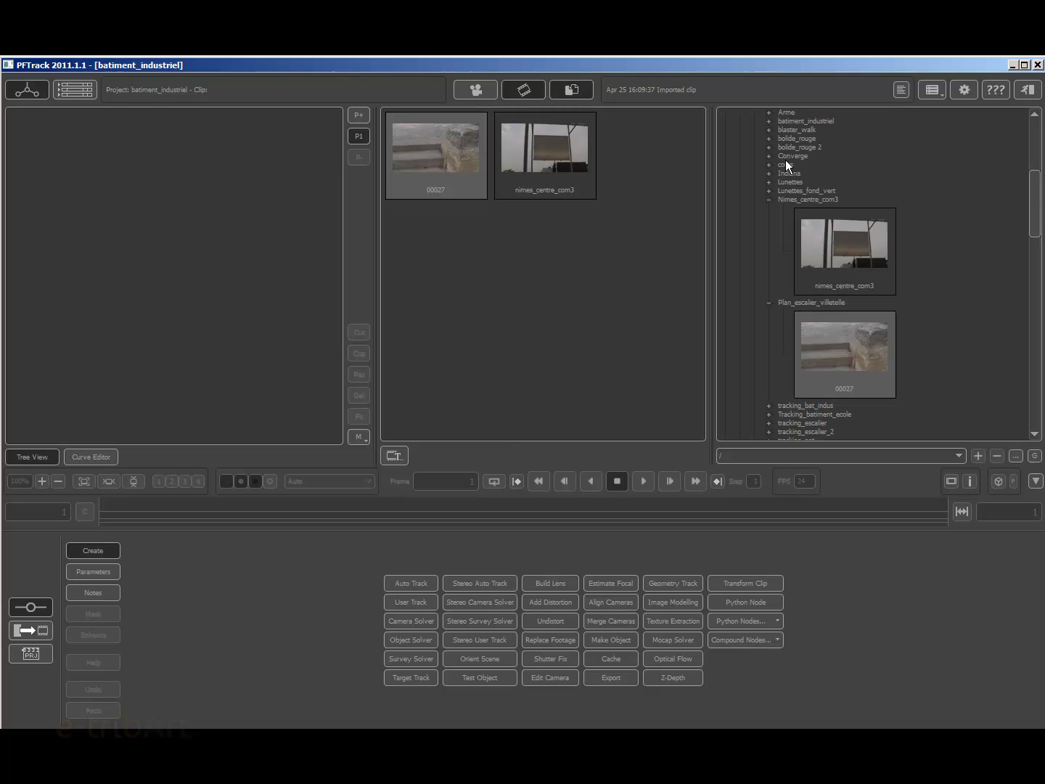
{"action": "left_click_drag", "start_coordinate": [1035, 226], "coordinate": [1035, 145]}
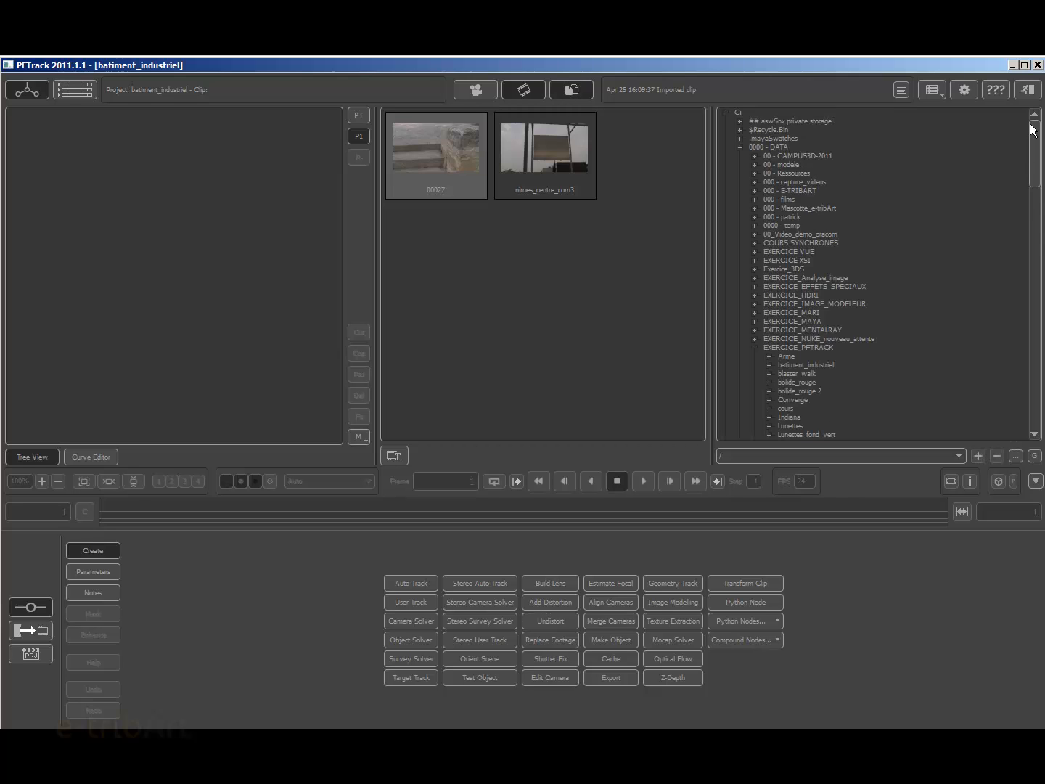
{"action": "left_click", "coordinate": [741, 147]}
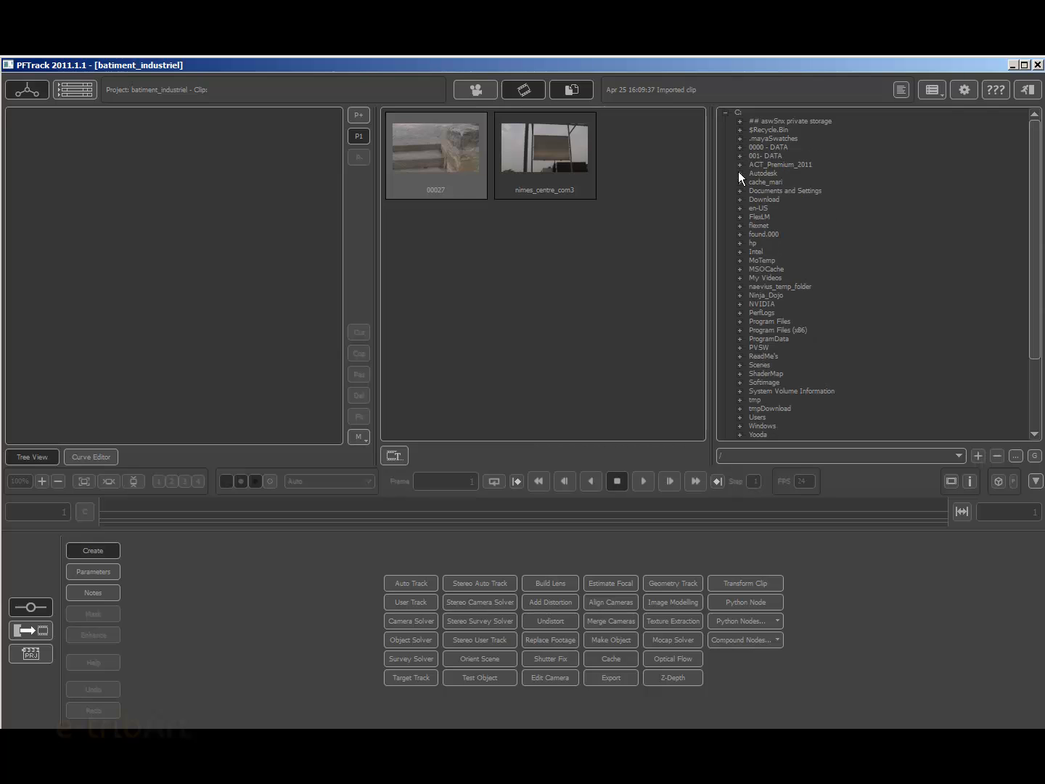
{"action": "left_click", "coordinate": [725, 112]}
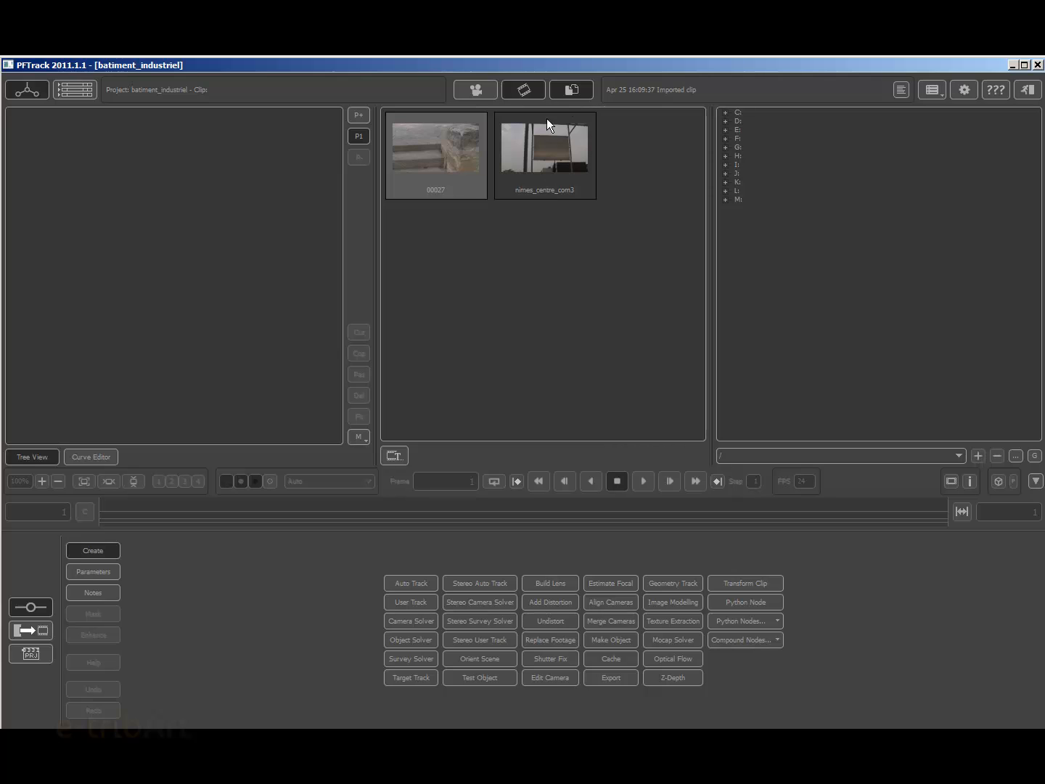
{"action": "left_click", "coordinate": [572, 89]}
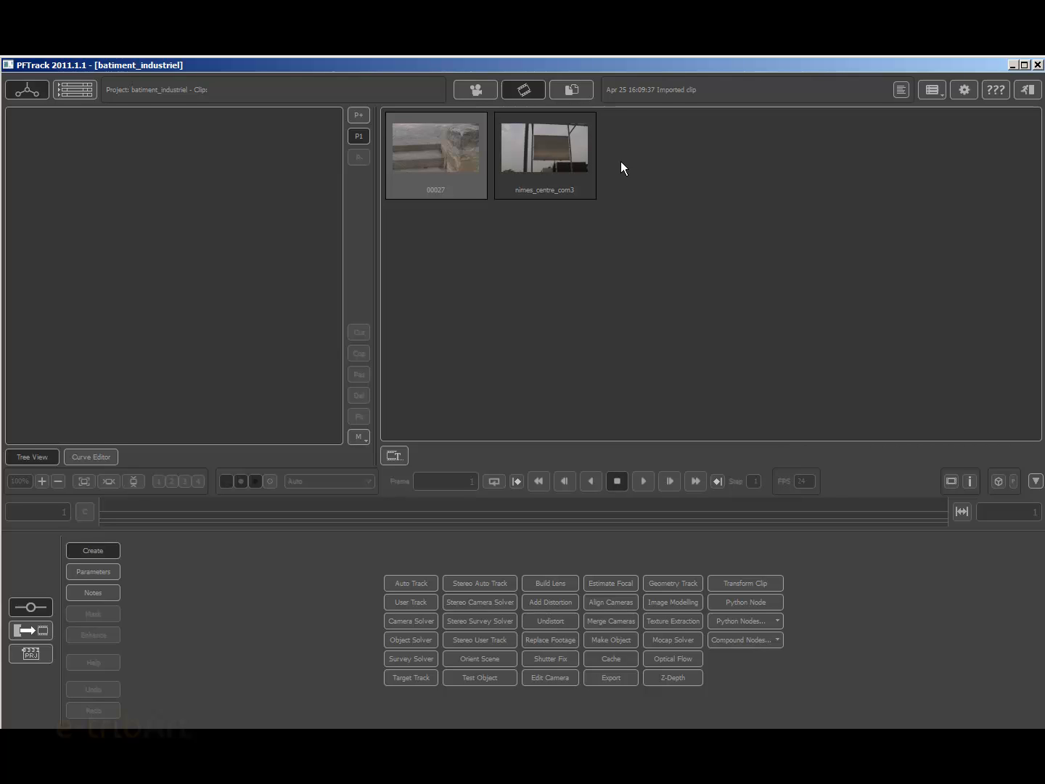
Display the media bin clips as Thumbnail and info and look over the 00027 and nimes_centre_com3 entries
{"action": "right_click", "coordinate": [669, 258]}
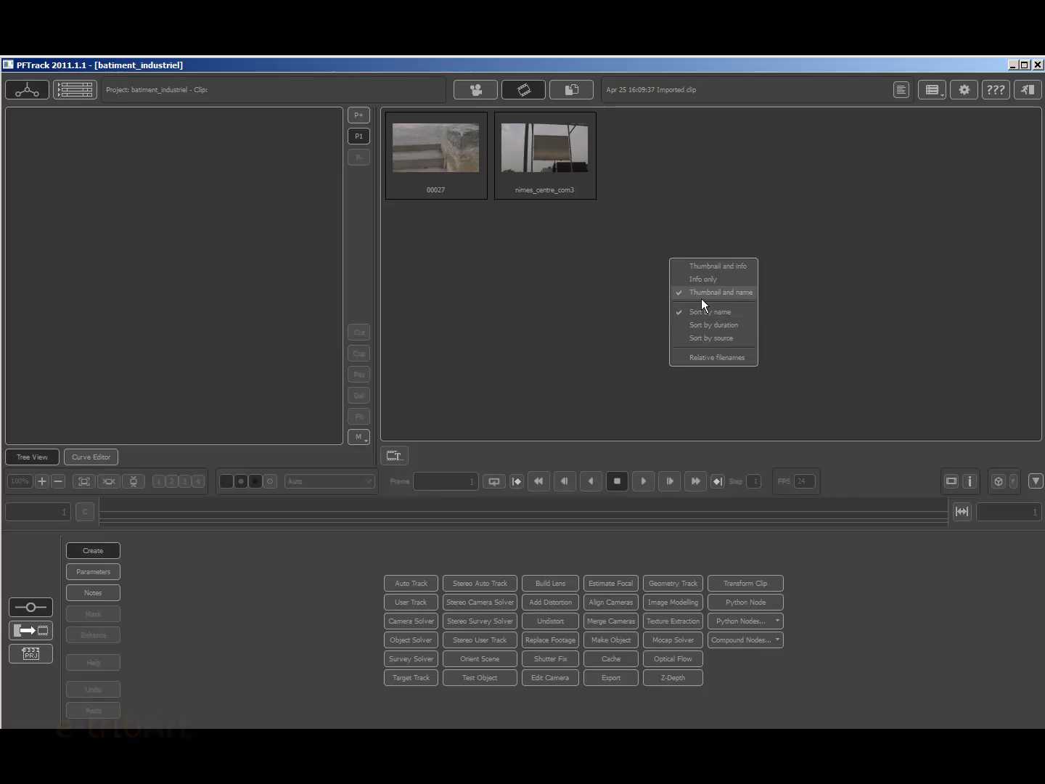
{"action": "left_click", "coordinate": [723, 267]}
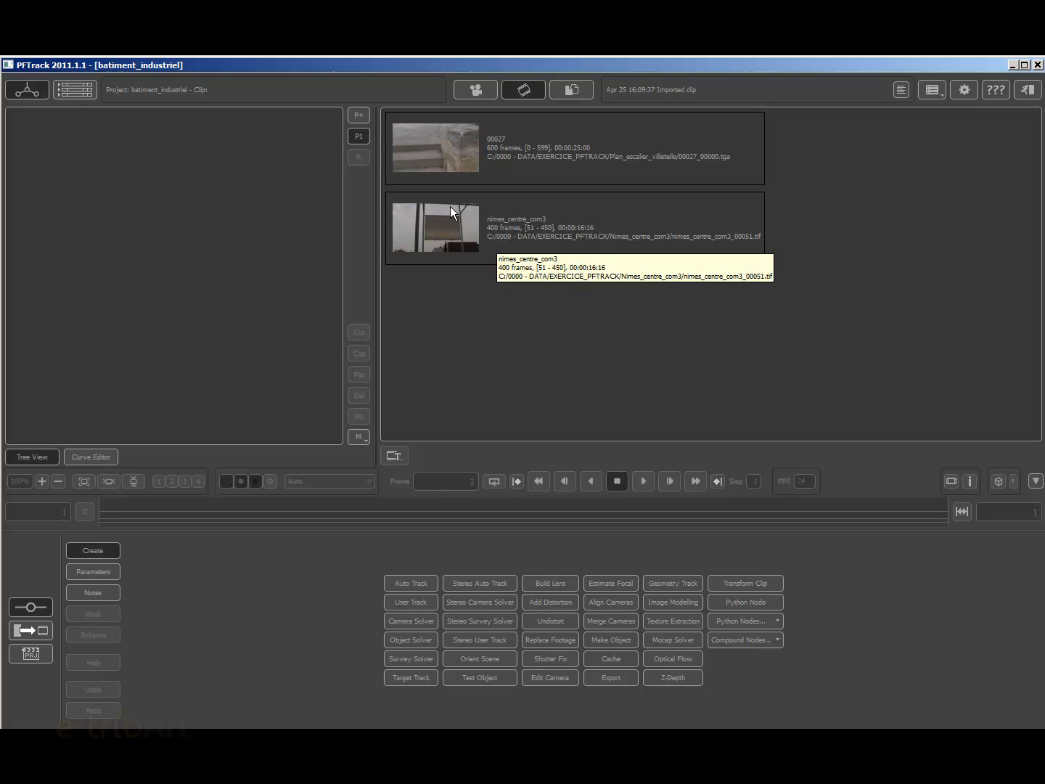
{"action": "left_click", "coordinate": [434, 236]}
{"action": "left_click", "coordinate": [433, 159]}
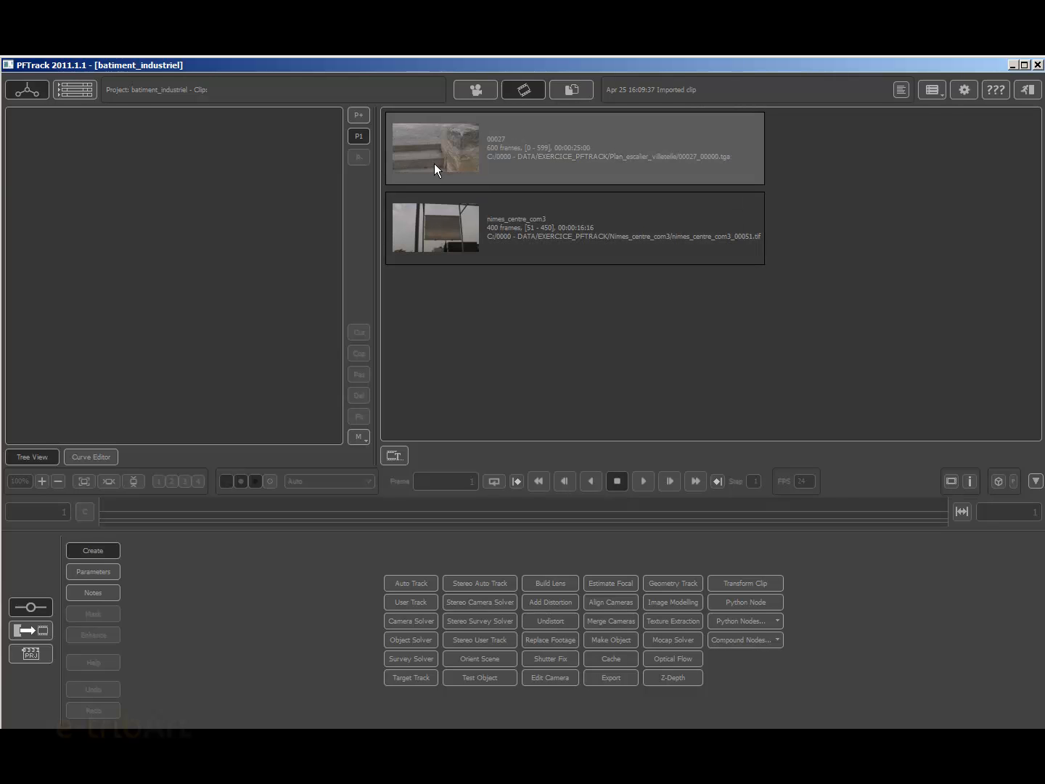
{"action": "left_click", "coordinate": [447, 232]}
{"action": "left_click", "coordinate": [436, 154]}
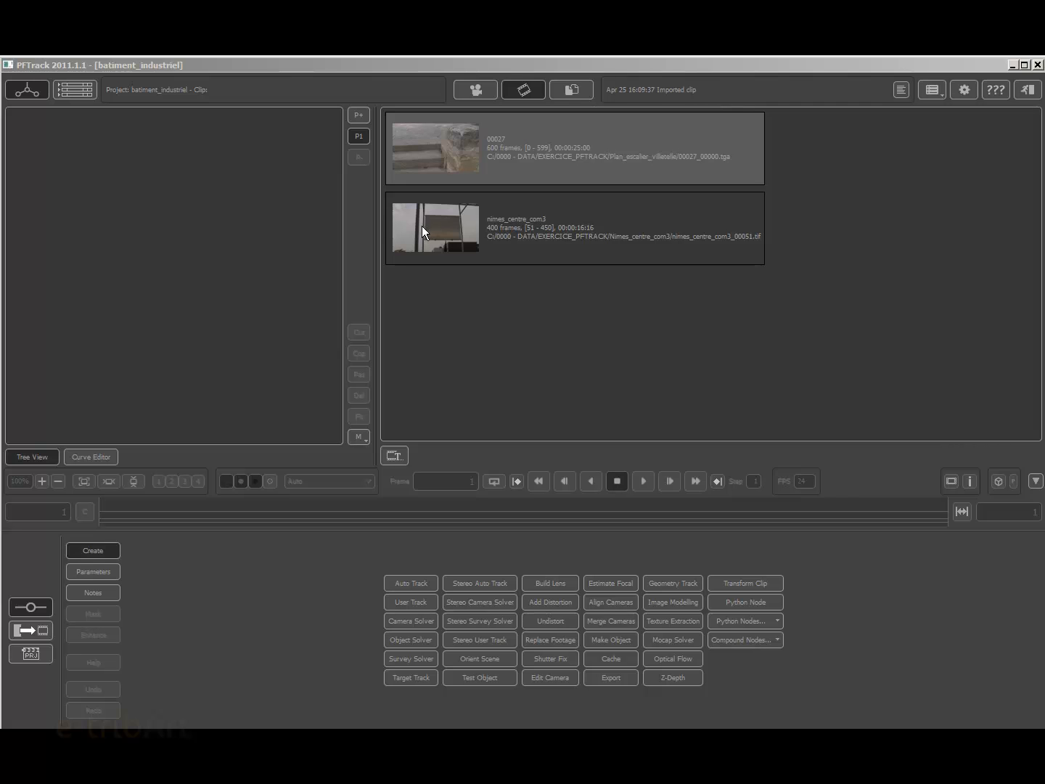
Add the nimes_centre_com3 clip as a node in the project tree and adjust the node's placement
{"action": "left_click_drag", "start_coordinate": [426, 224], "coordinate": [146, 183]}
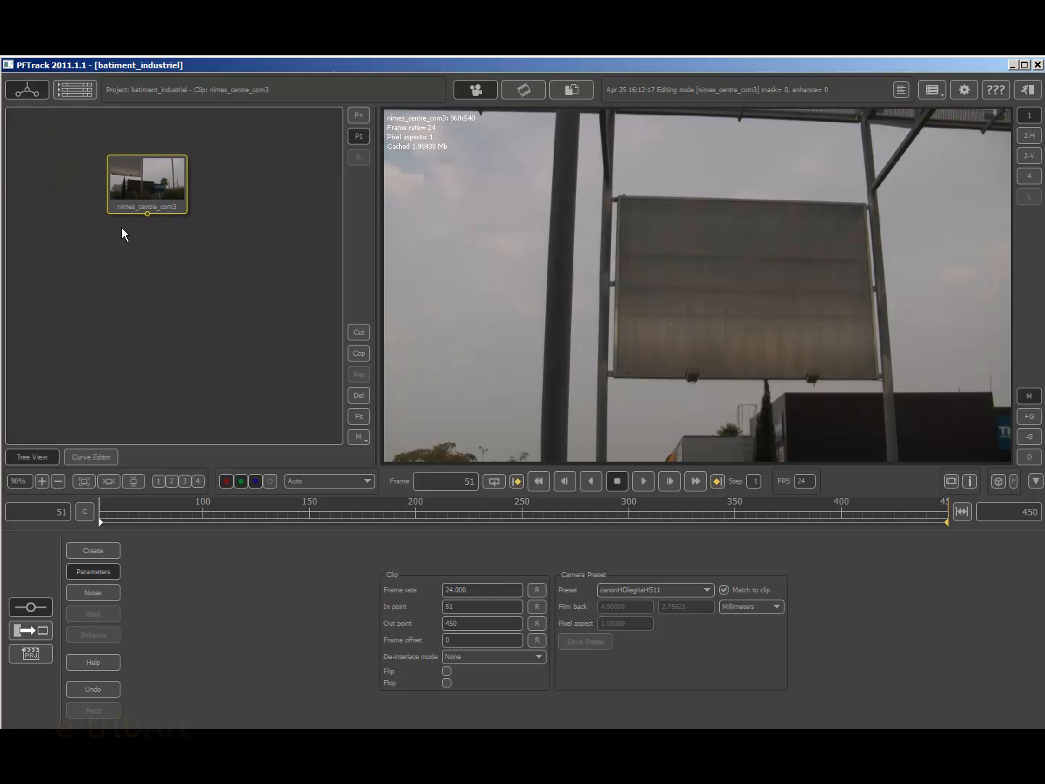
{"action": "left_click_drag", "start_coordinate": [158, 202], "coordinate": [169, 350]}
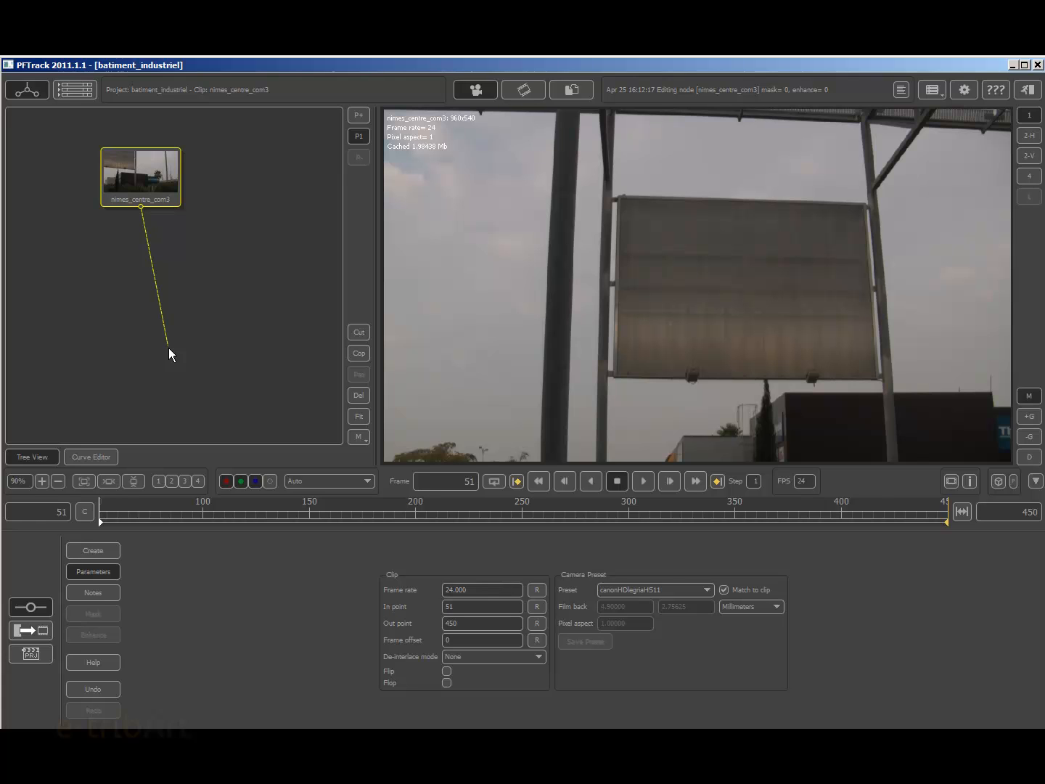
{"action": "left_click_drag", "start_coordinate": [169, 350], "coordinate": [169, 349]}
{"action": "mouse_move", "coordinate": [152, 187]}
{"action": "left_mouse_down"}
{"action": "mouse_move", "coordinate": [128, 170]}
{"action": "mouse_move", "coordinate": [157, 175]}
{"action": "left_mouse_up"}
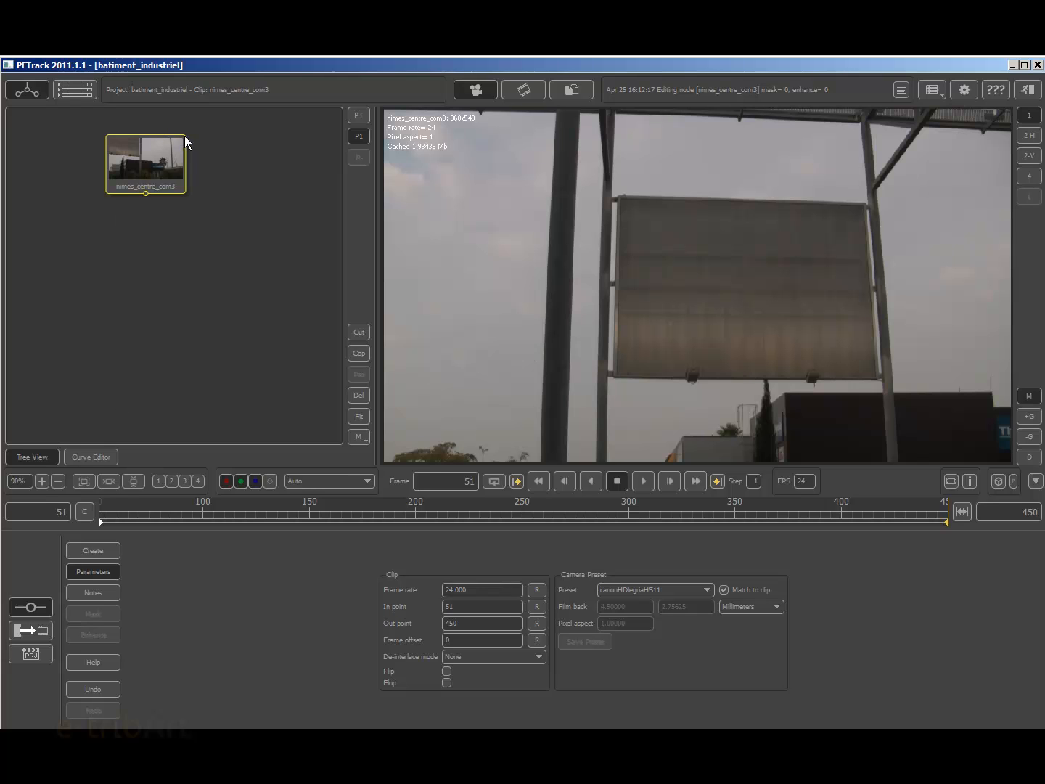
{"action": "mouse_move", "coordinate": [166, 168]}
{"action": "left_mouse_down"}
{"action": "mouse_move", "coordinate": [152, 185]}
{"action": "mouse_move", "coordinate": [157, 173]}
{"action": "left_mouse_up"}
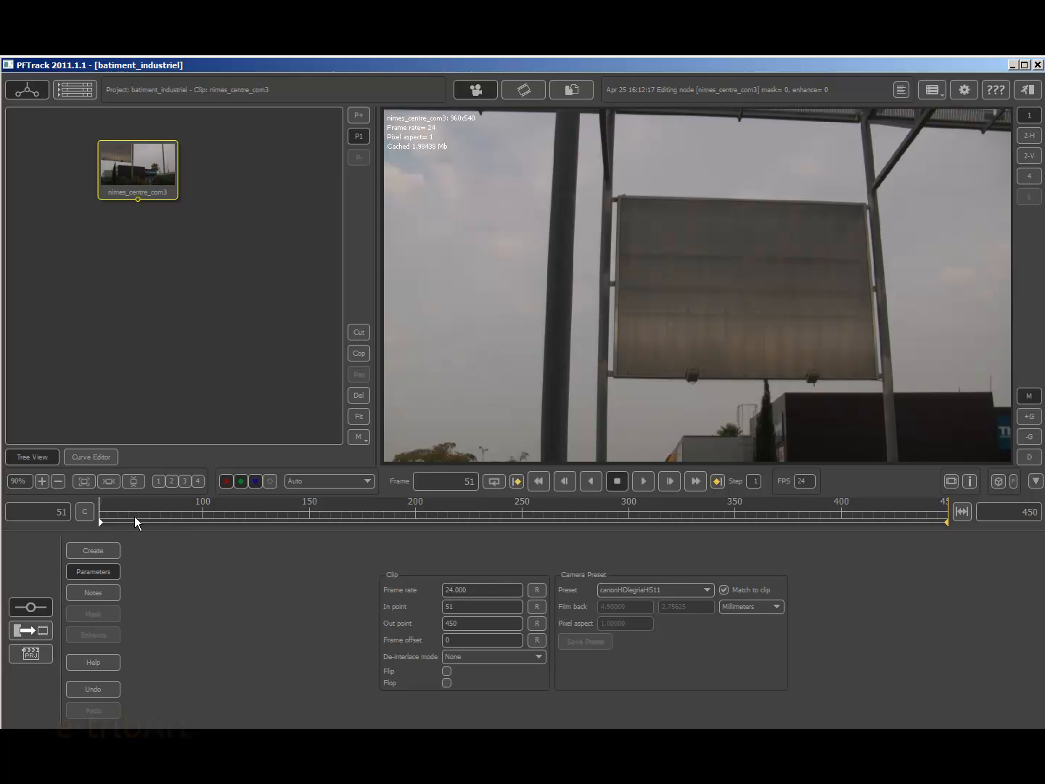
Play the nimes_centre_com3 footage from its first frame and scrub back to frame 75
{"action": "left_click", "coordinate": [124, 509]}
{"action": "mouse_move", "coordinate": [124, 510]}
{"action": "left_mouse_down"}
{"action": "mouse_move", "coordinate": [292, 518]}
{"action": "mouse_move", "coordinate": [152, 521]}
{"action": "mouse_move", "coordinate": [909, 541]}
{"action": "mouse_move", "coordinate": [441, 532]}
{"action": "mouse_move", "coordinate": [483, 525]}
{"action": "mouse_move", "coordinate": [233, 537]}
{"action": "mouse_move", "coordinate": [109, 530]}
{"action": "mouse_move", "coordinate": [99, 541]}
{"action": "left_mouse_up"}
{"action": "left_click", "coordinate": [644, 480]}
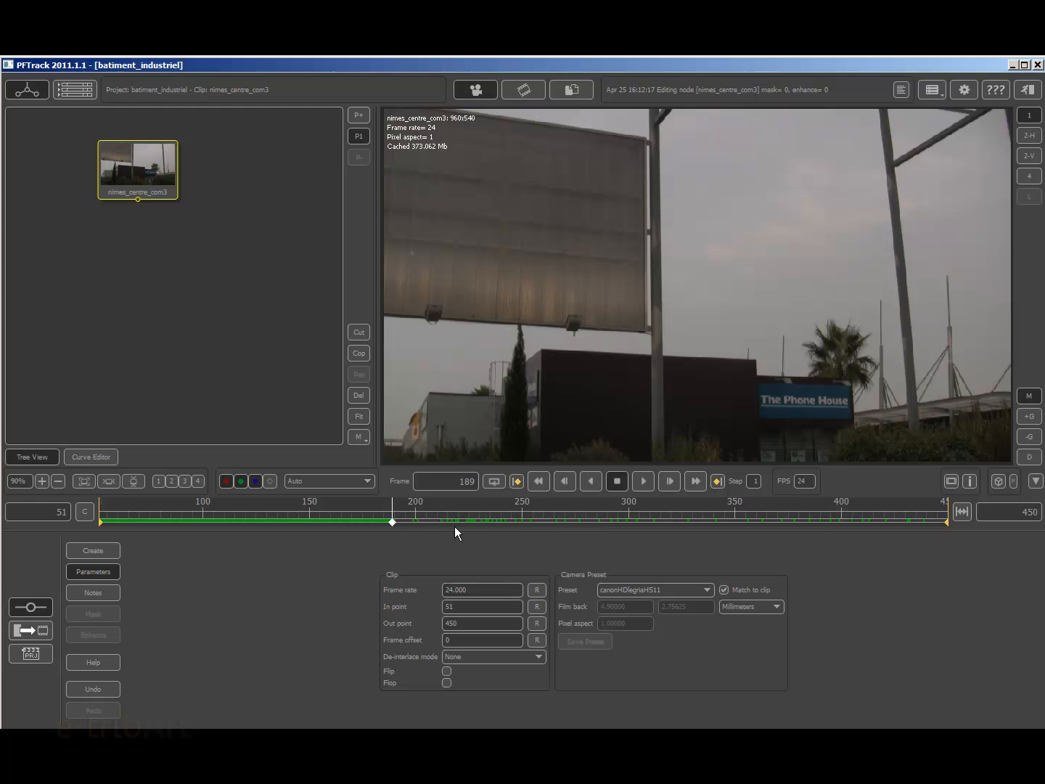
{"action": "left_click_drag", "start_coordinate": [392, 521], "coordinate": [149, 522]}
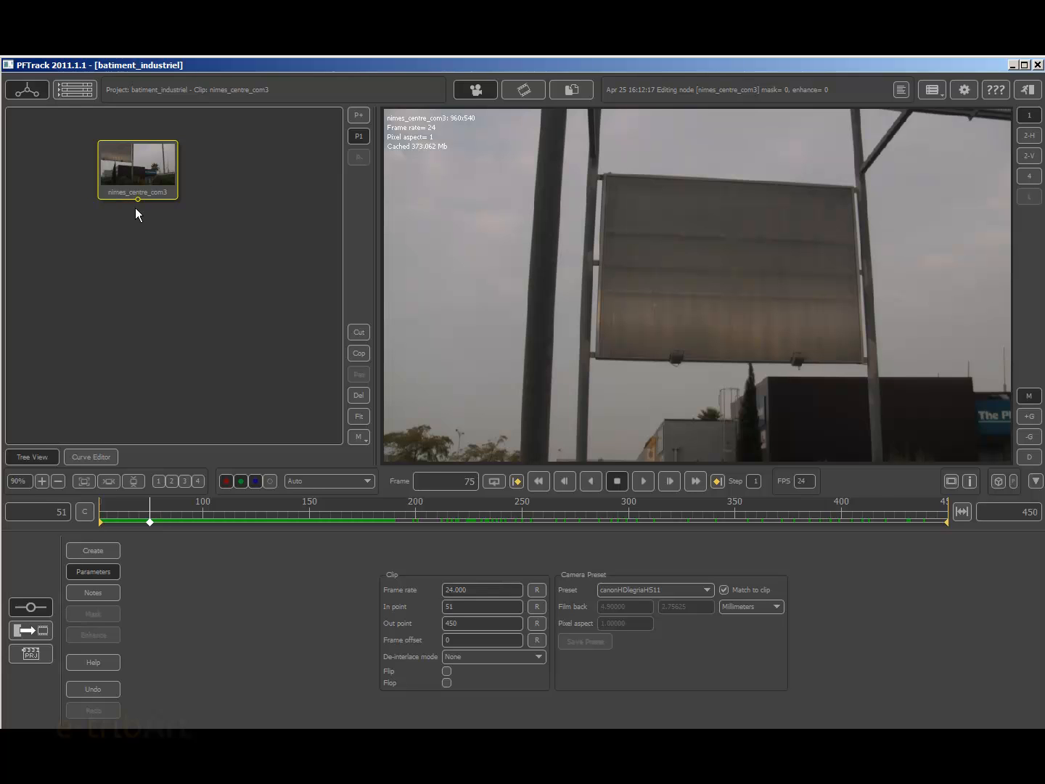
{"action": "mouse_move", "coordinate": [141, 169]}
{"action": "left_mouse_down"}
{"action": "mouse_move", "coordinate": [140, 192]}
{"action": "mouse_move", "coordinate": [138, 170]}
{"action": "left_mouse_up"}
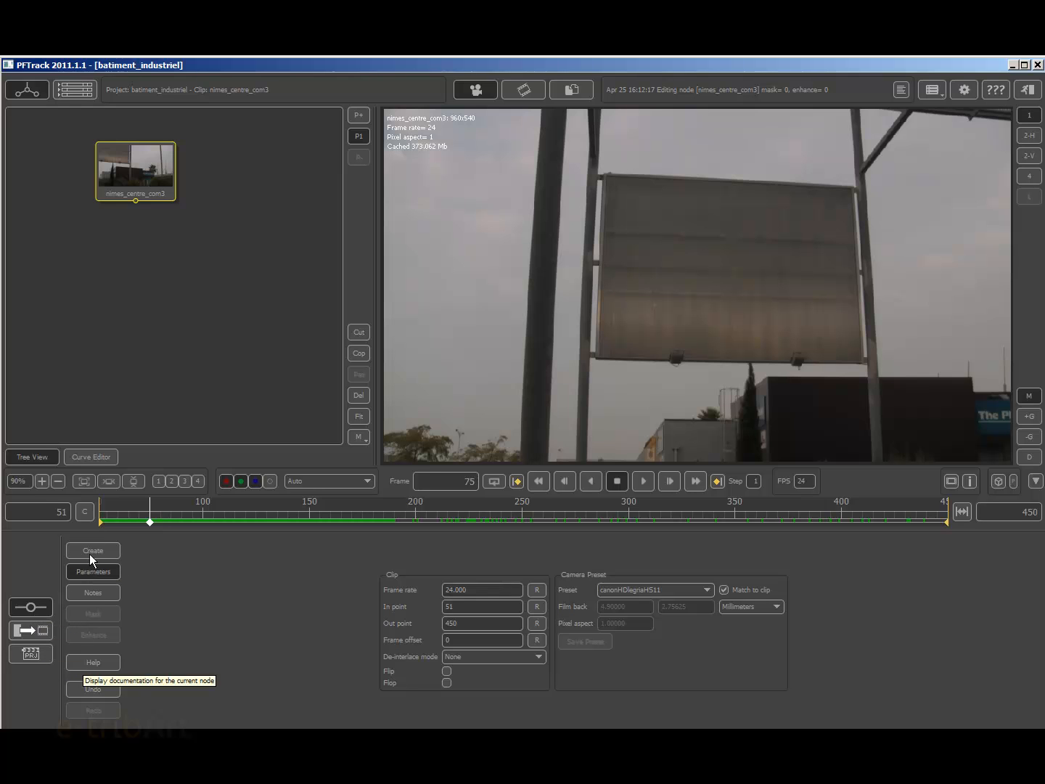
Check the footage at frame 250, set the nimes_centre_com3 clip's out point to 250 and scrub the shortened range
{"action": "left_click", "coordinate": [88, 578]}
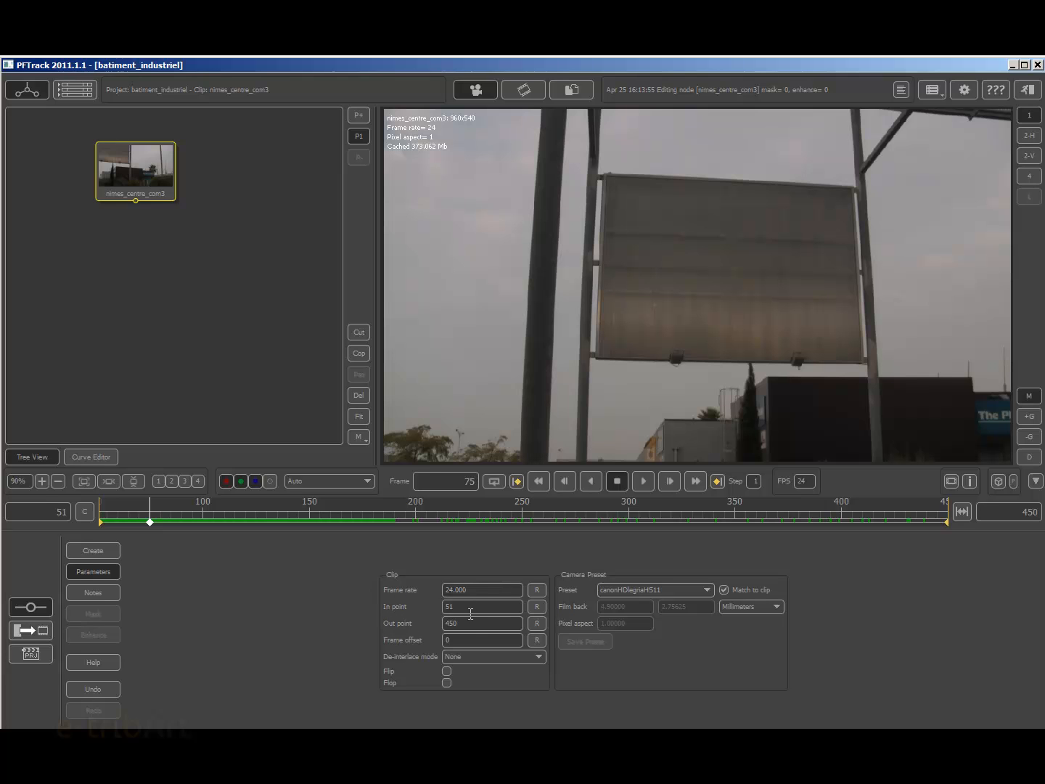
{"action": "double_click", "coordinate": [449, 607]}
{"action": "double_click", "coordinate": [466, 623]}
{"action": "left_click_drag", "start_coordinate": [828, 517], "coordinate": [523, 533]}
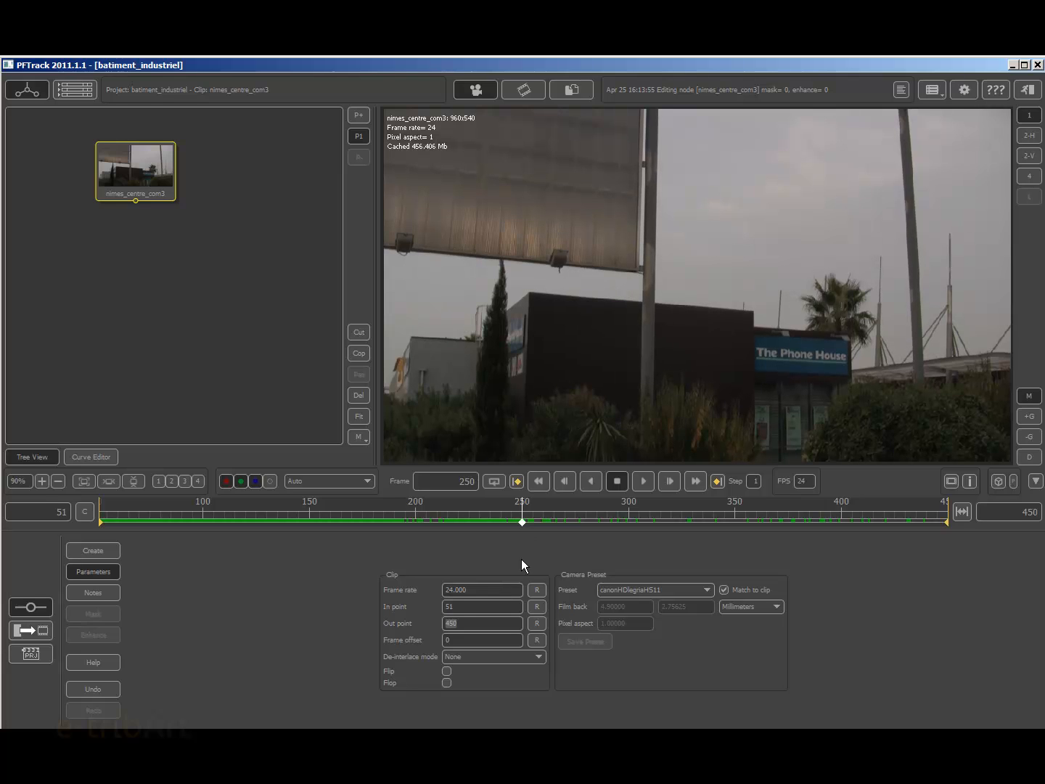
{"action": "type", "text": "449"}
{"action": "key", "text": "Return"}
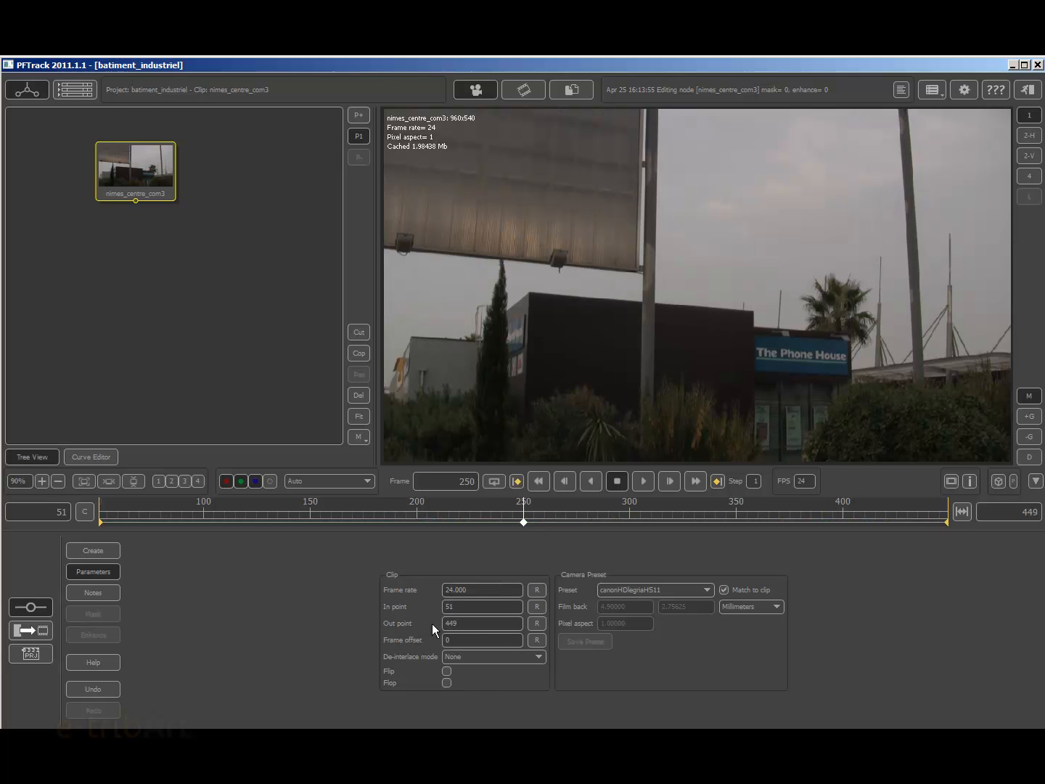
{"action": "double_click", "coordinate": [460, 623]}
{"action": "key", "text": "Return"}
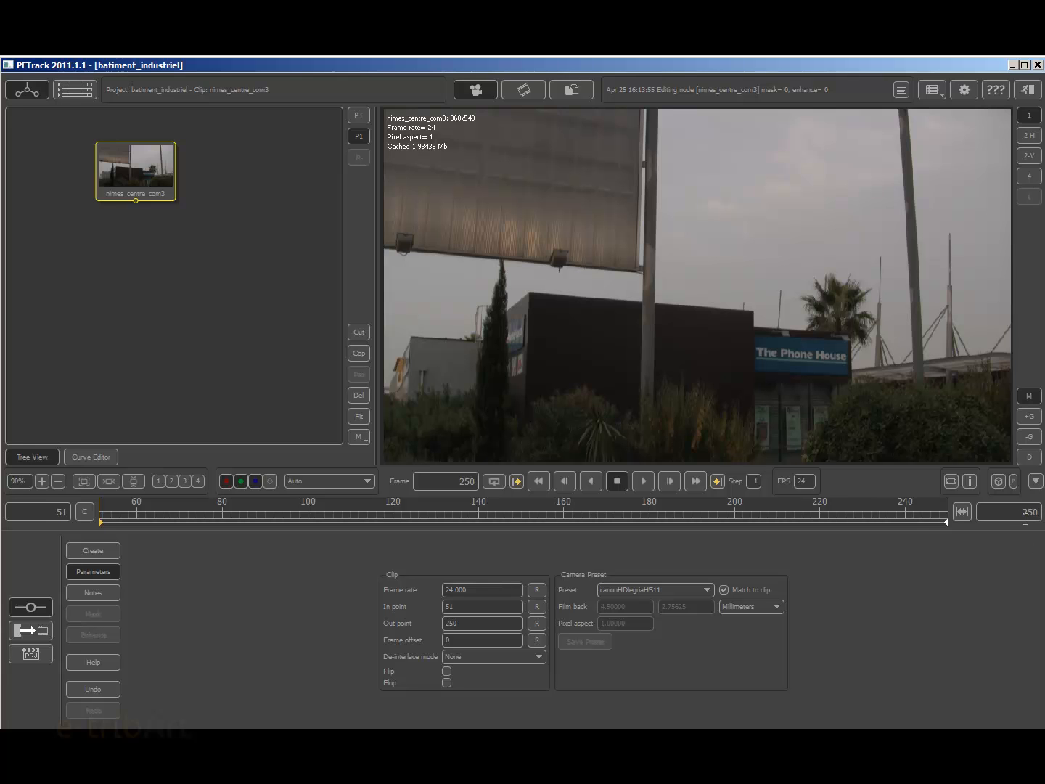
{"action": "left_click_drag", "start_coordinate": [248, 512], "coordinate": [354, 527]}
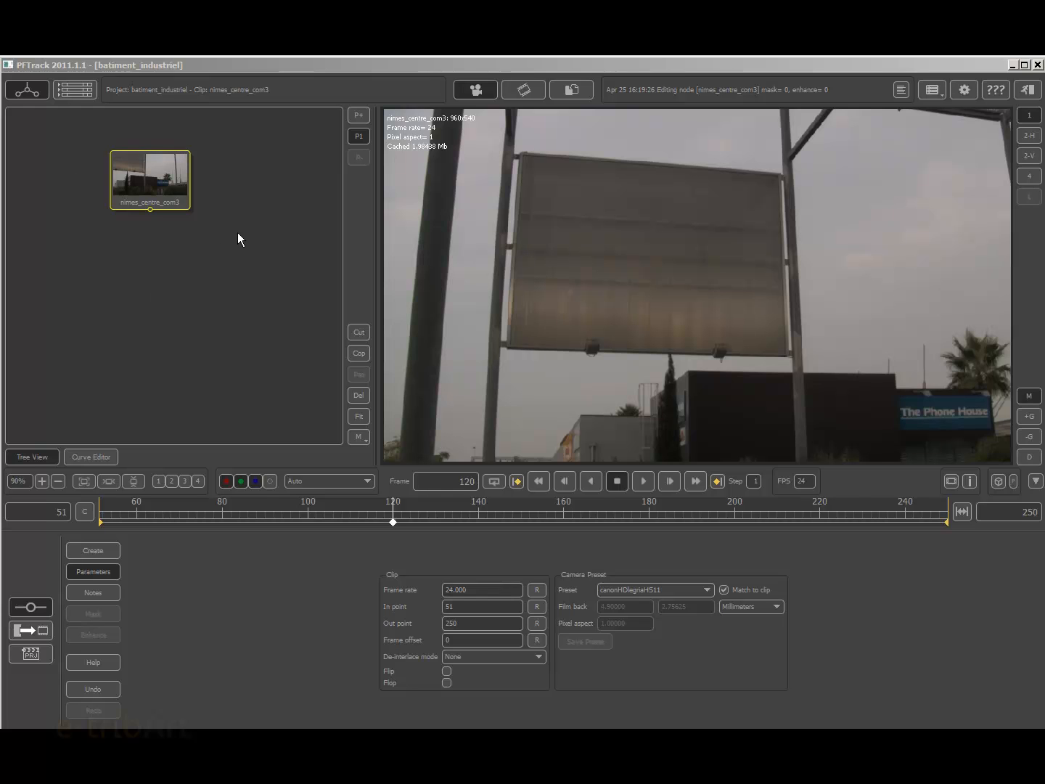
Create an Auto Track node linked to the nimes_centre_com3 clip and position it just below the clip node
{"action": "left_click", "coordinate": [104, 552]}
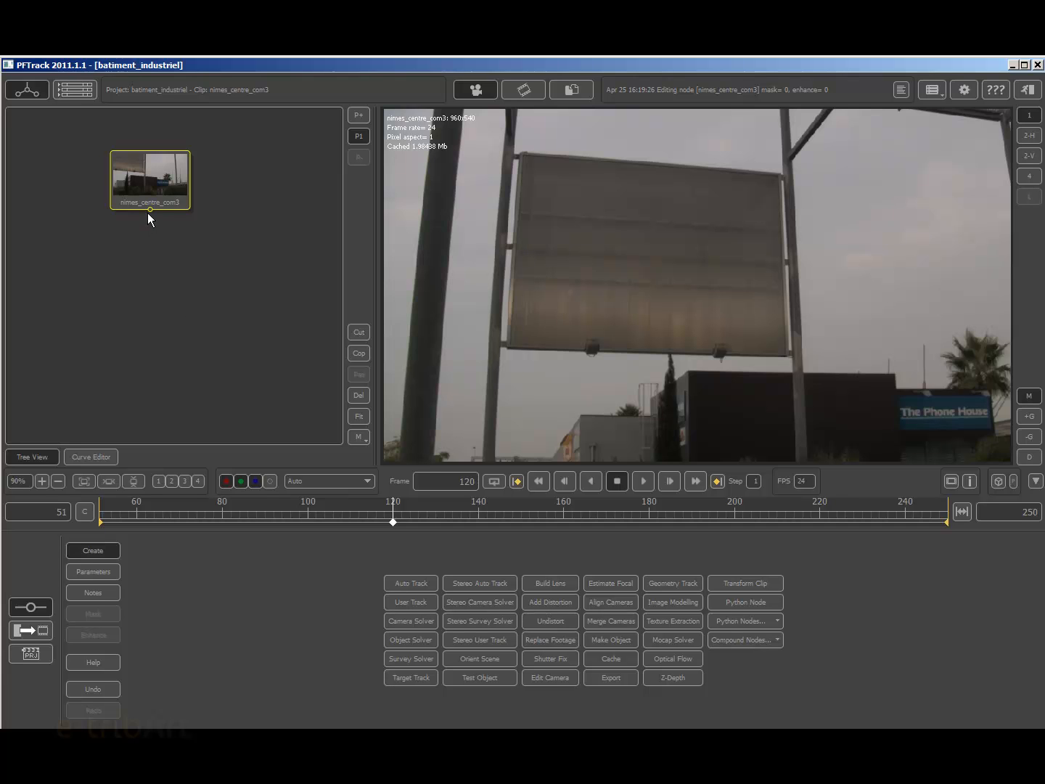
{"action": "left_click_drag", "start_coordinate": [149, 210], "coordinate": [153, 270]}
{"action": "left_click", "coordinate": [404, 582]}
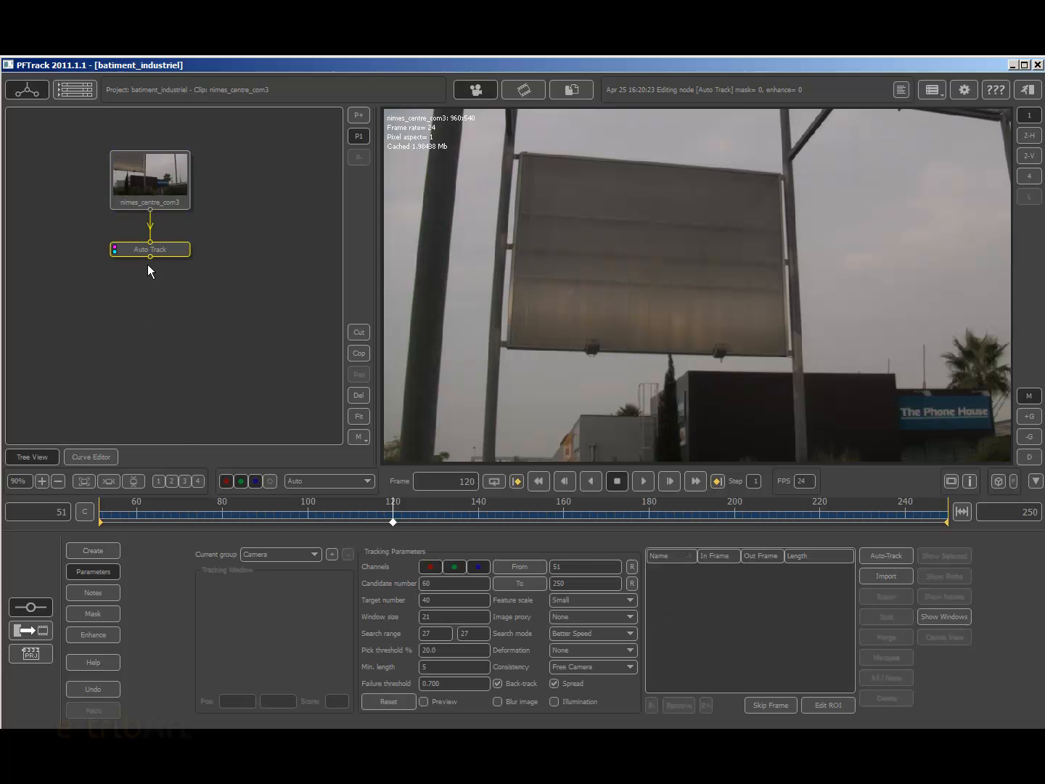
{"action": "left_click_drag", "start_coordinate": [171, 249], "coordinate": [171, 274]}
{"action": "left_click", "coordinate": [159, 186]}
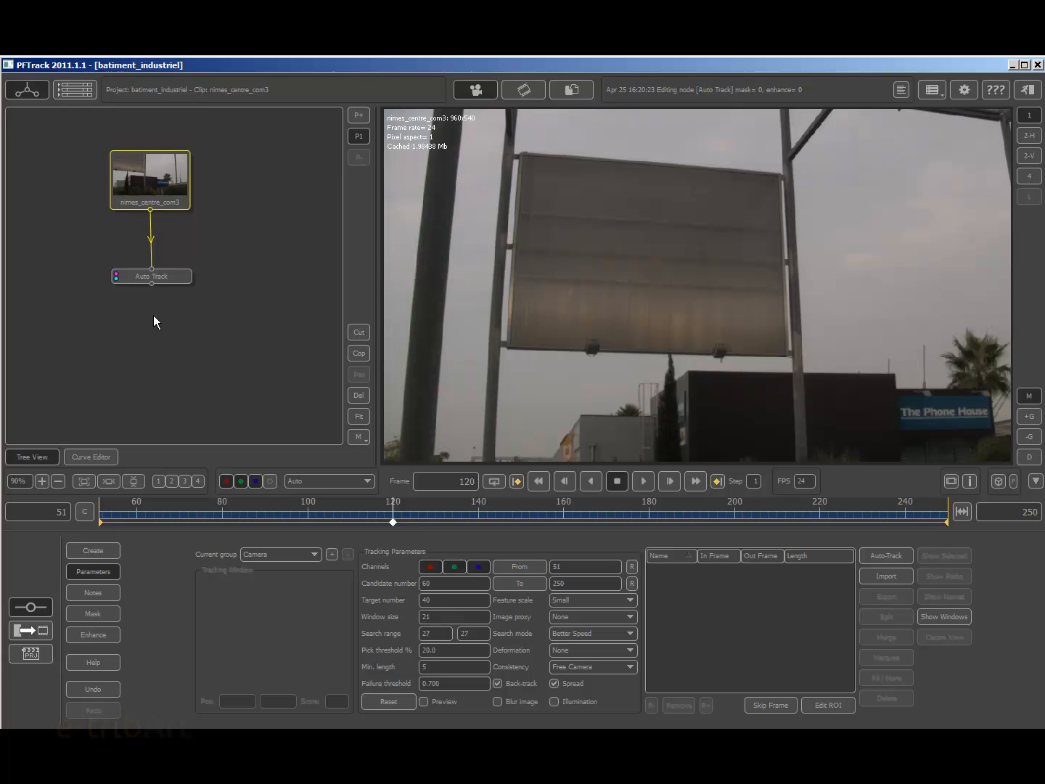
{"action": "mouse_move", "coordinate": [171, 282]}
{"action": "left_mouse_down"}
{"action": "mouse_move", "coordinate": [181, 281]}
{"action": "mouse_move", "coordinate": [167, 254]}
{"action": "mouse_move", "coordinate": [172, 284]}
{"action": "left_mouse_up"}
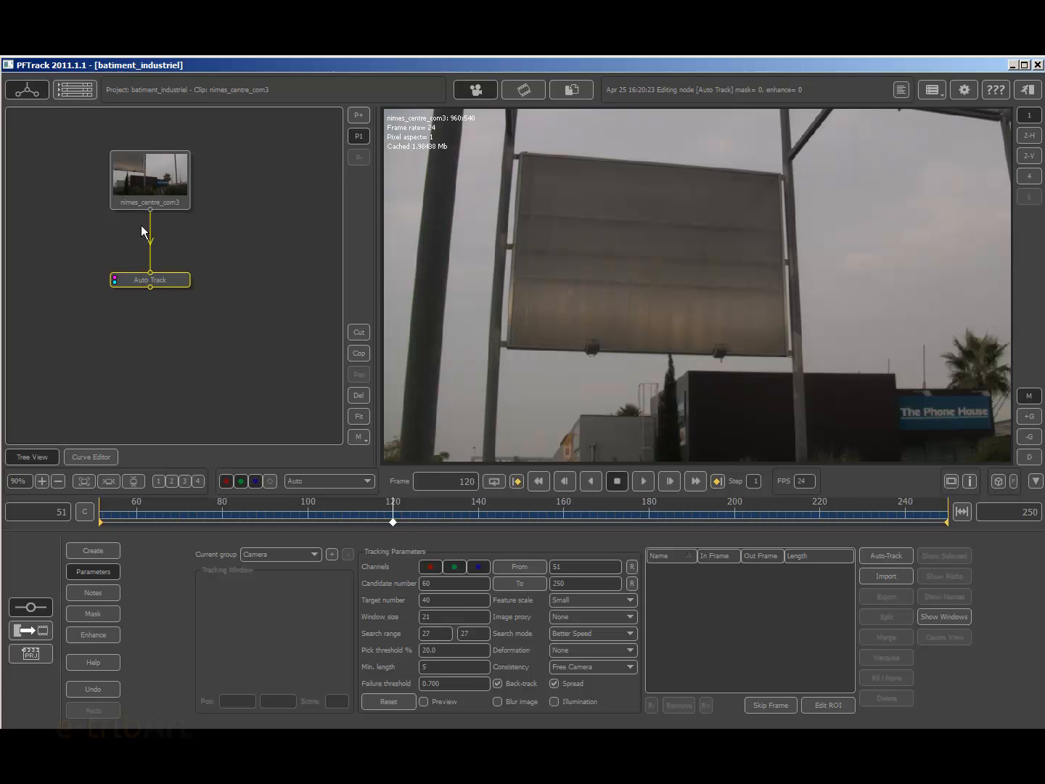
{"action": "left_click_drag", "start_coordinate": [155, 284], "coordinate": [153, 265]}
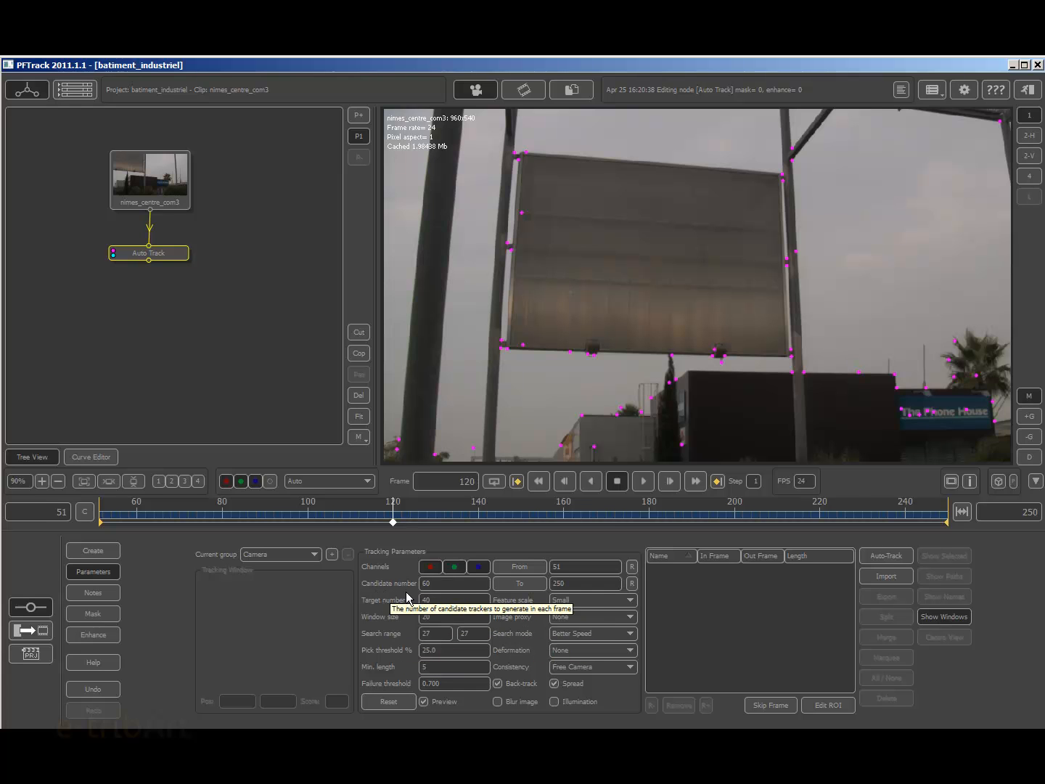
Examine the Auto Track candidate points on the footage, toggling Preview and Show Windows and scrubbing to frame 88
{"action": "left_click", "coordinate": [439, 584]}
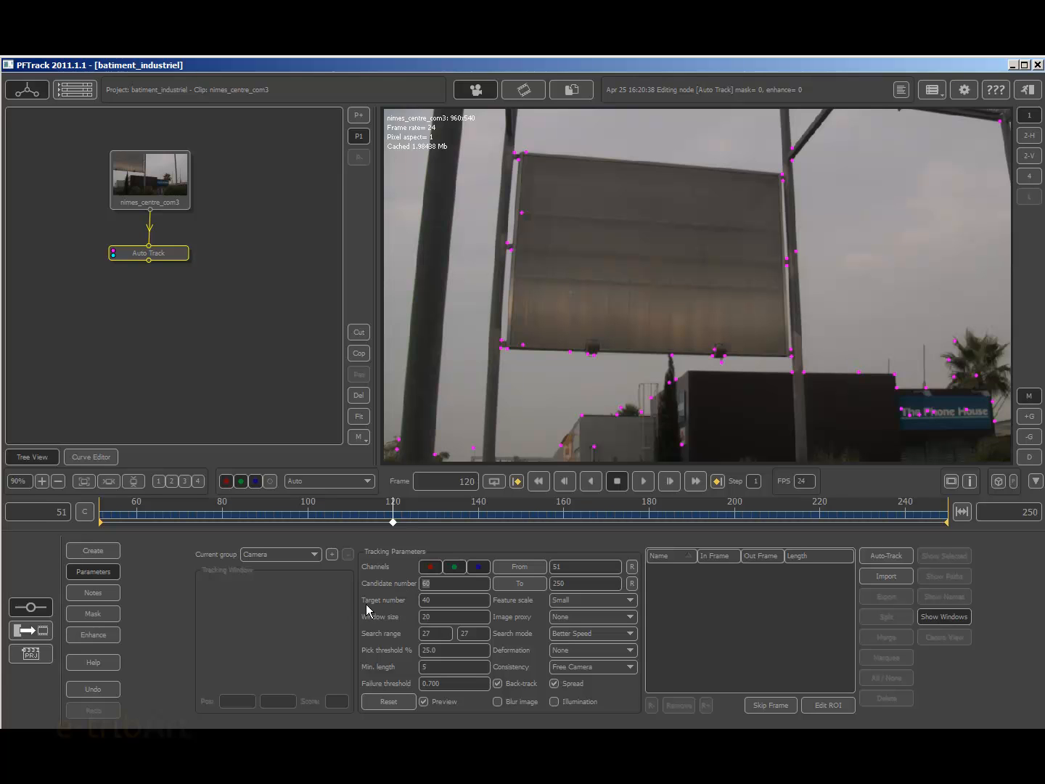
{"action": "key", "text": "Tab"}
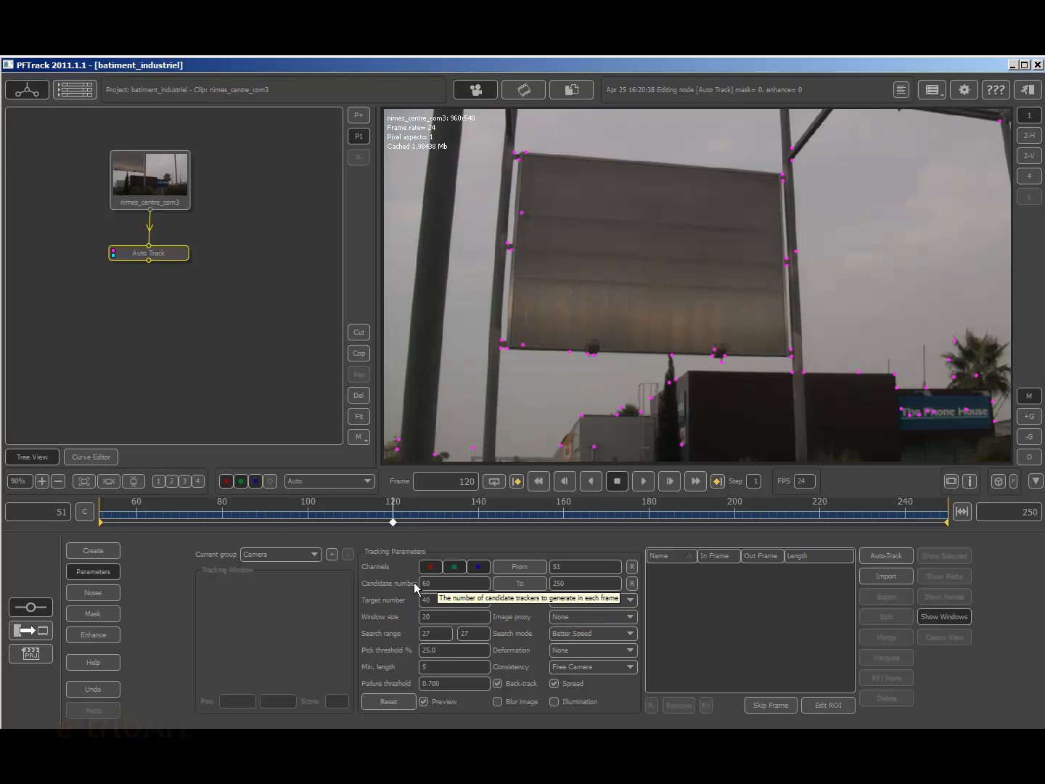
{"action": "left_click", "coordinate": [423, 702]}
{"action": "left_click", "coordinate": [424, 703]}
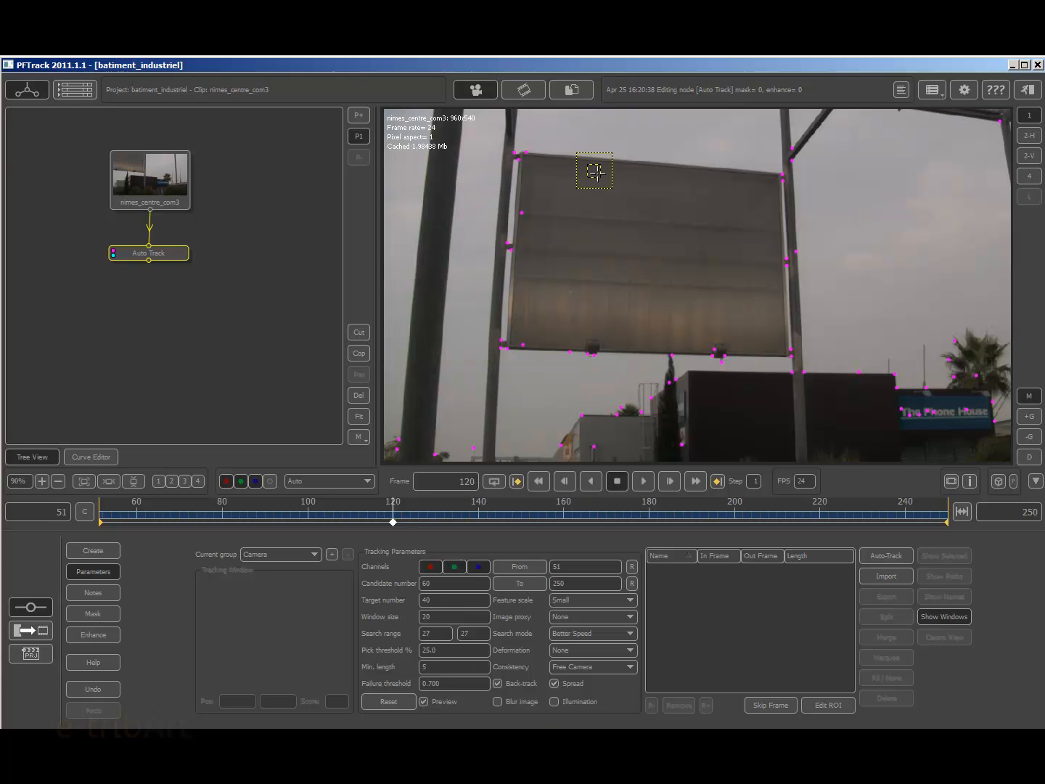
{"action": "left_click_drag", "start_coordinate": [383, 520], "coordinate": [257, 550]}
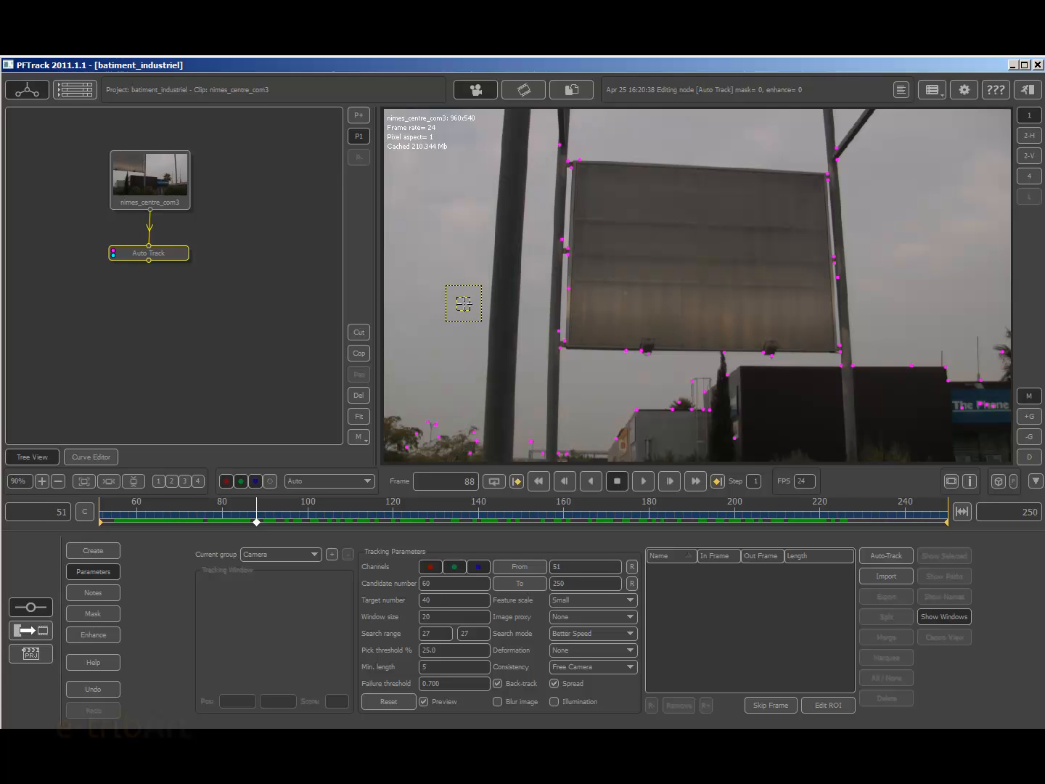
{"action": "left_click", "coordinate": [945, 615]}
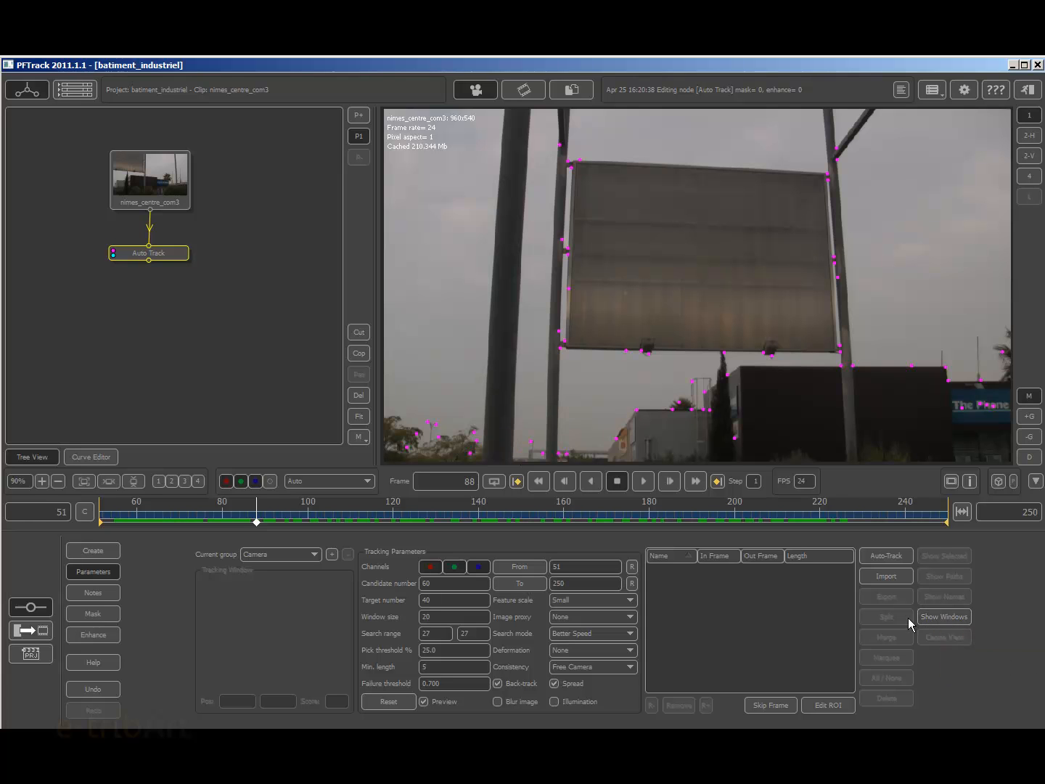
{"action": "left_click", "coordinate": [945, 618]}
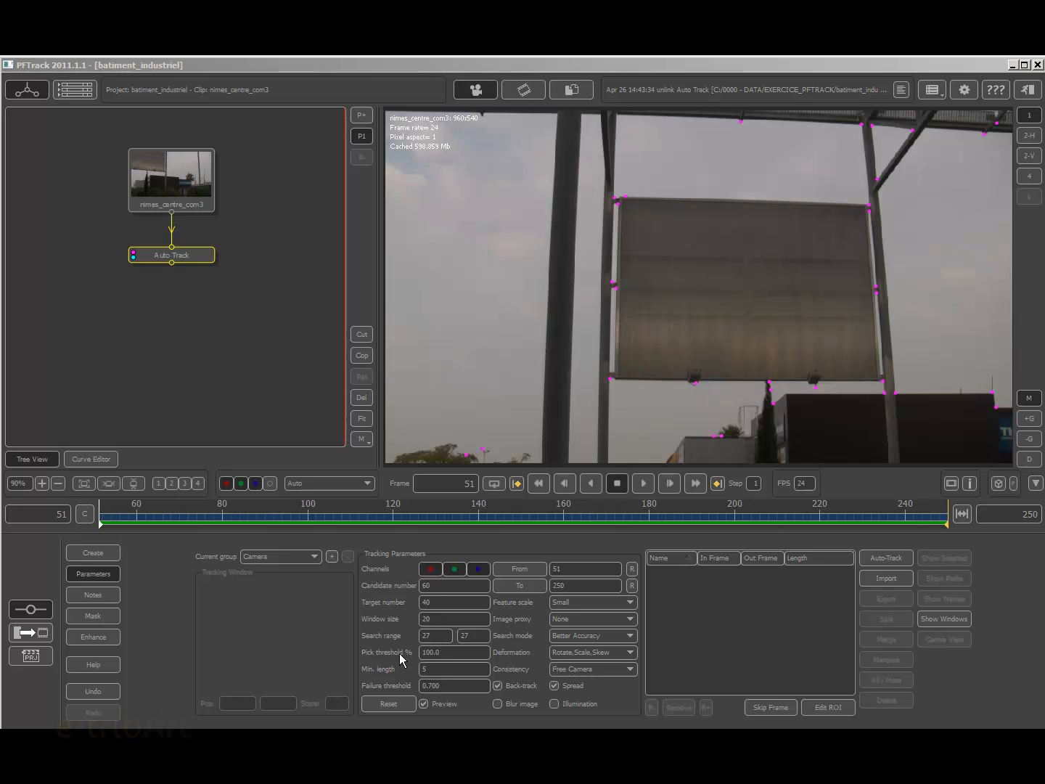
Try a pick threshold of 0% for the Auto Track node and set it back to 100%
{"action": "left_click", "coordinate": [447, 652]}
{"action": "type", "text": "0.0"}
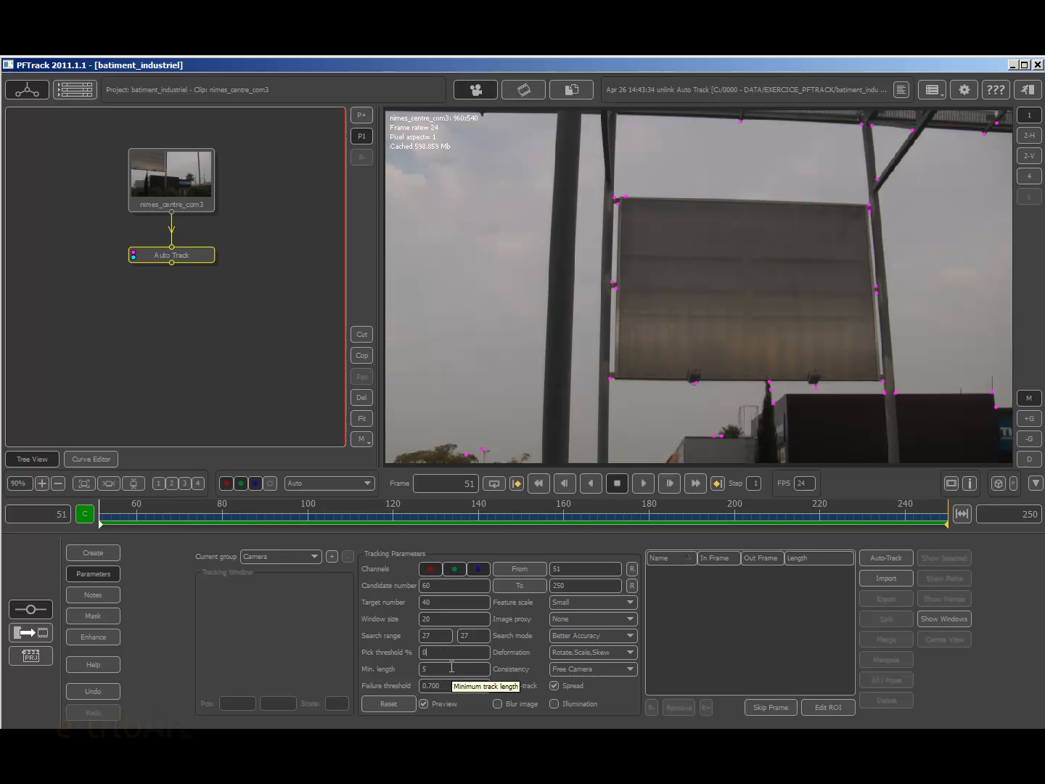
{"action": "left_click", "coordinate": [446, 654]}
{"action": "type", "text": "100"}
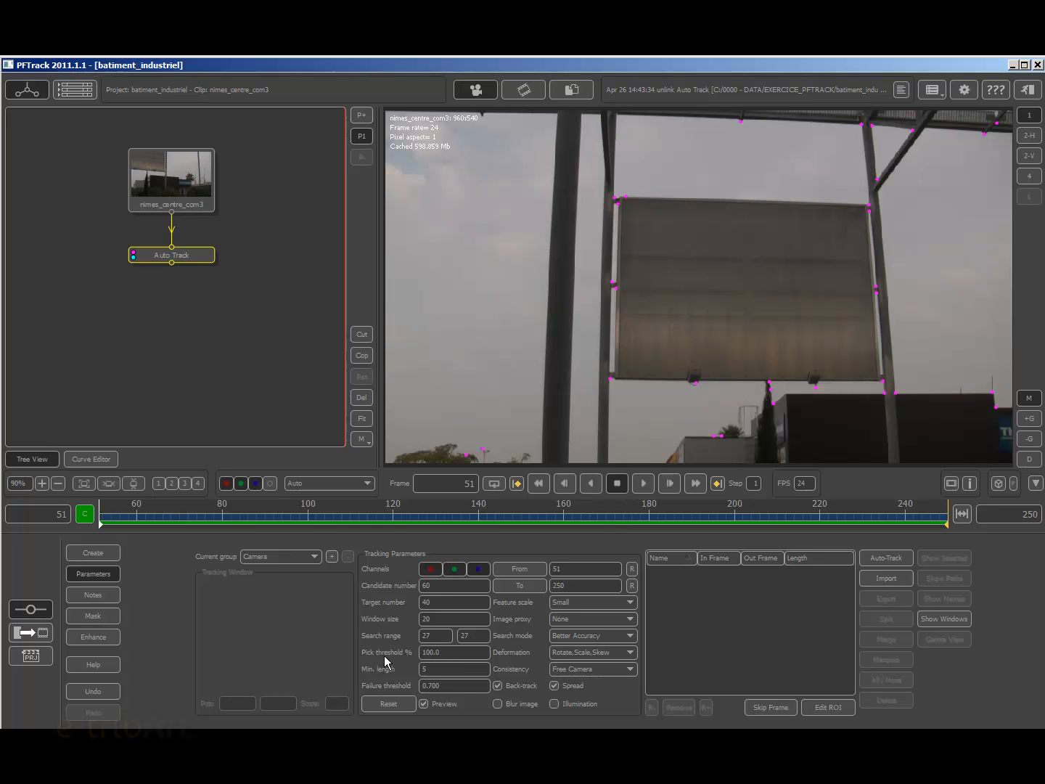
Set the Auto Track pick threshold to 10% and the minimum track length to 20
{"action": "double_click", "coordinate": [447, 652]}
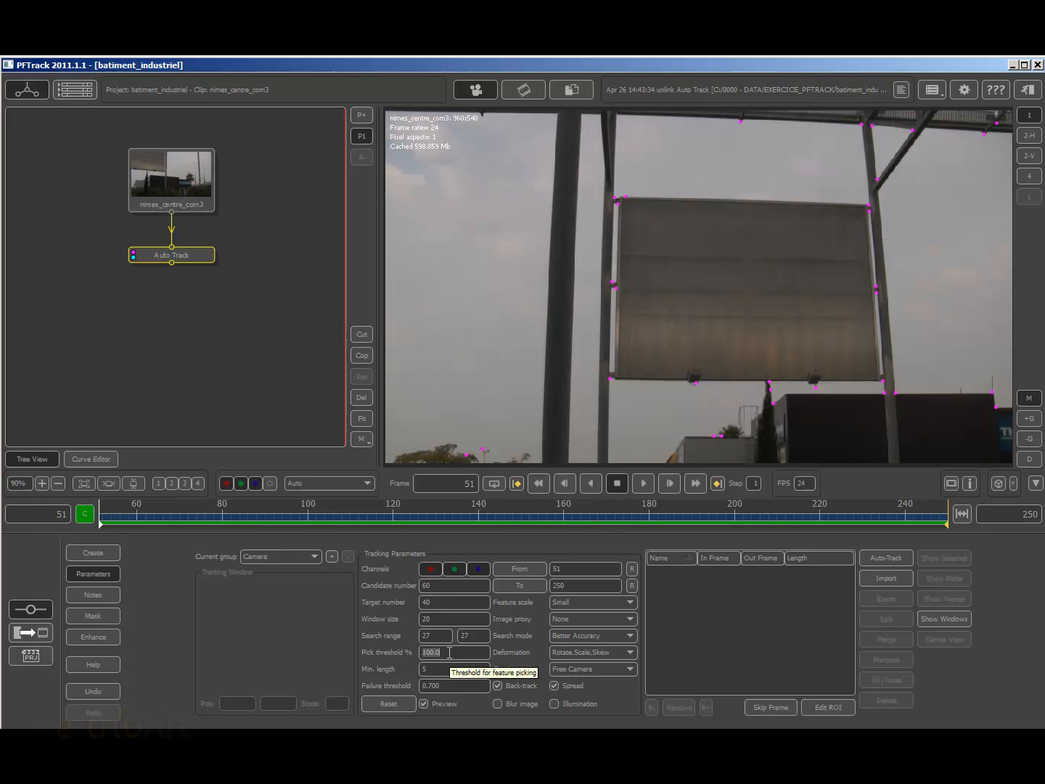
{"action": "type", "text": "10"}
{"action": "key", "text": "Return"}
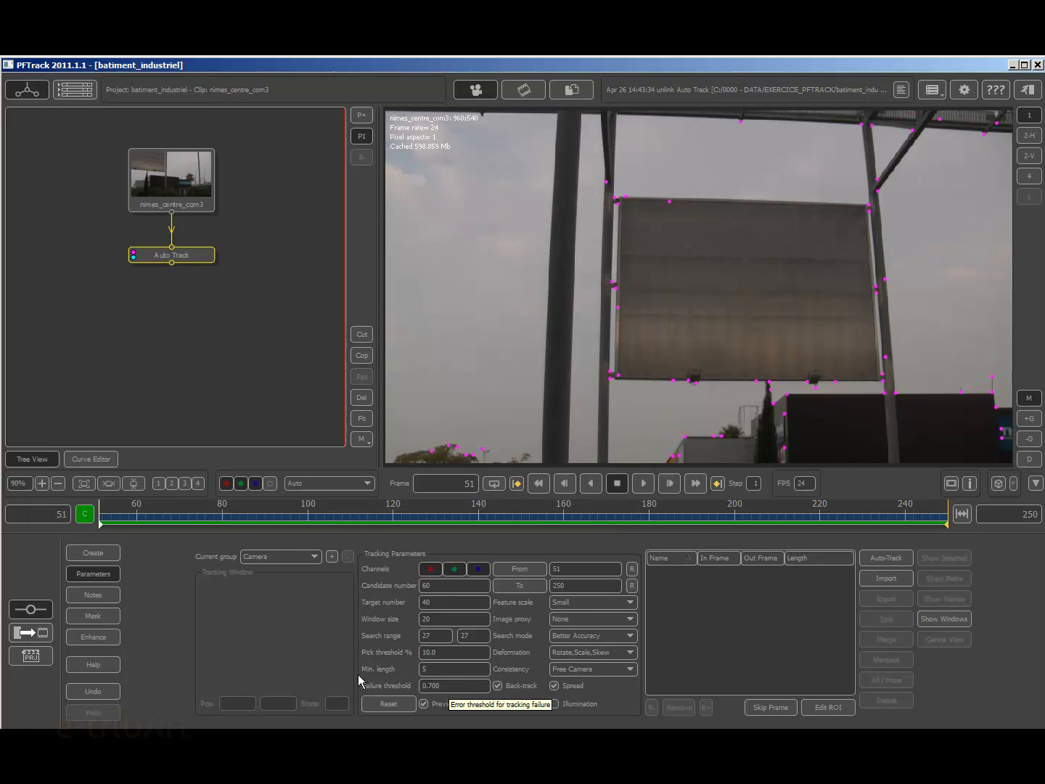
{"action": "double_click", "coordinate": [434, 670]}
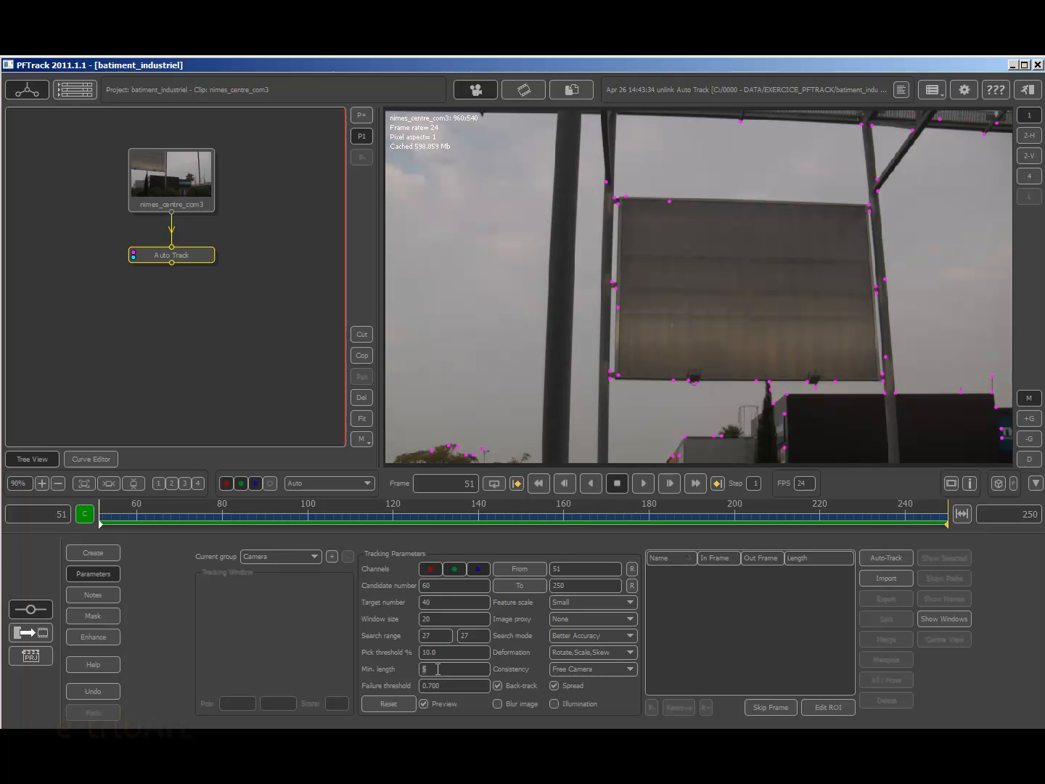
{"action": "type", "text": "20"}
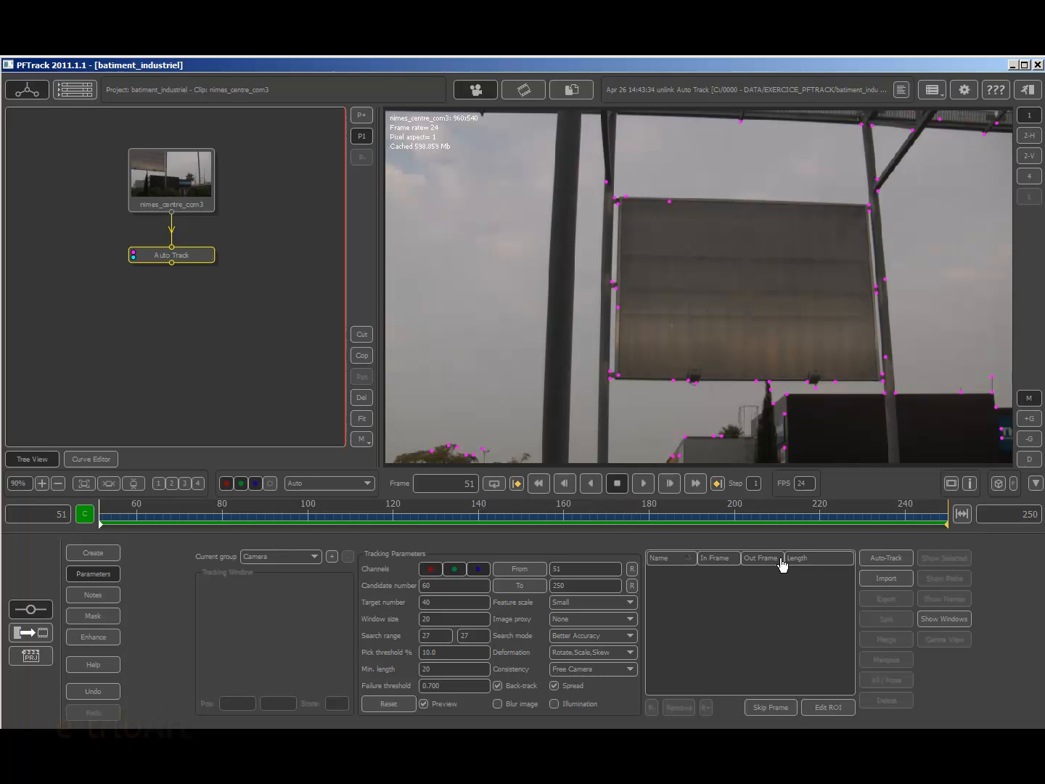
{"action": "double_click", "coordinate": [445, 669]}
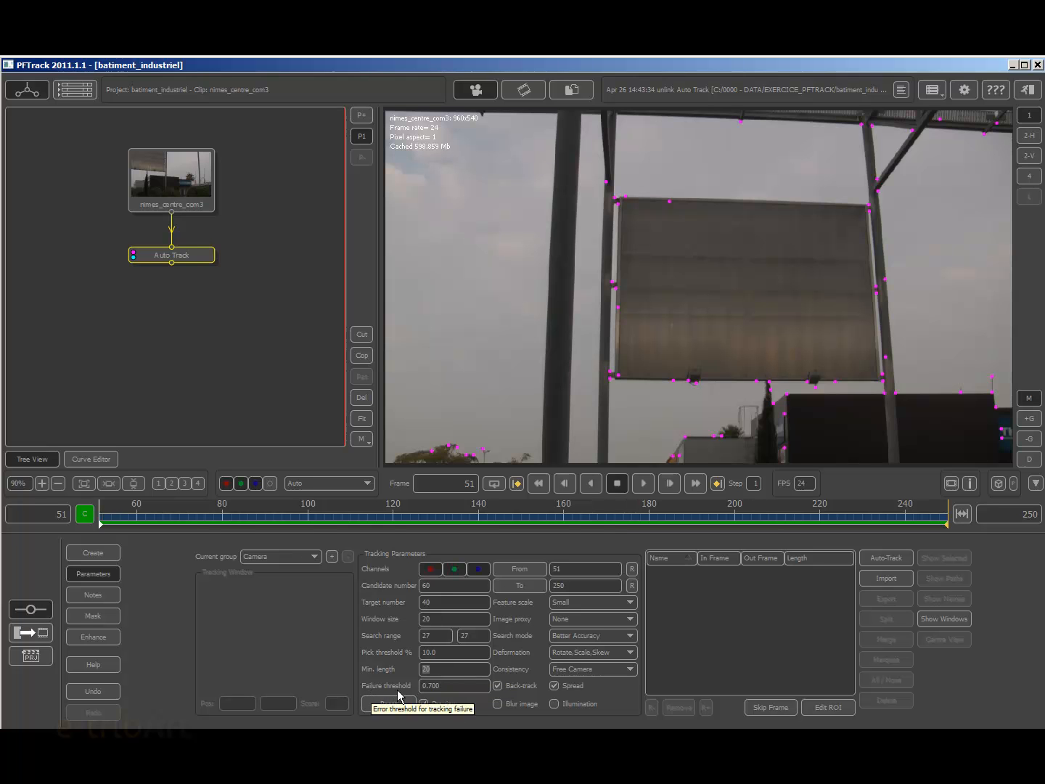
Try Auto Track failure thresholds of 0.550 and 0.85, and settle on 0.800
{"action": "left_click", "coordinate": [457, 685]}
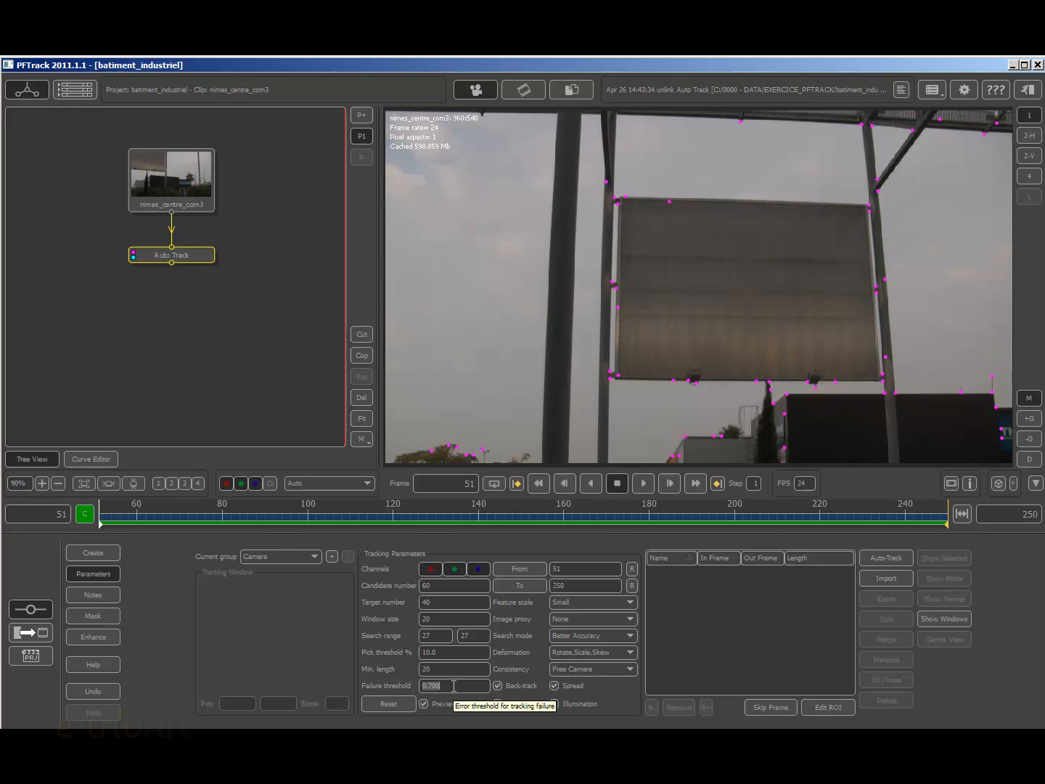
{"action": "type", "text": "0.550"}
{"action": "left_click_drag", "start_coordinate": [472, 685], "coordinate": [495, 686]}
{"action": "double_click", "coordinate": [454, 687]}
{"action": "type", "text": "0.85"}
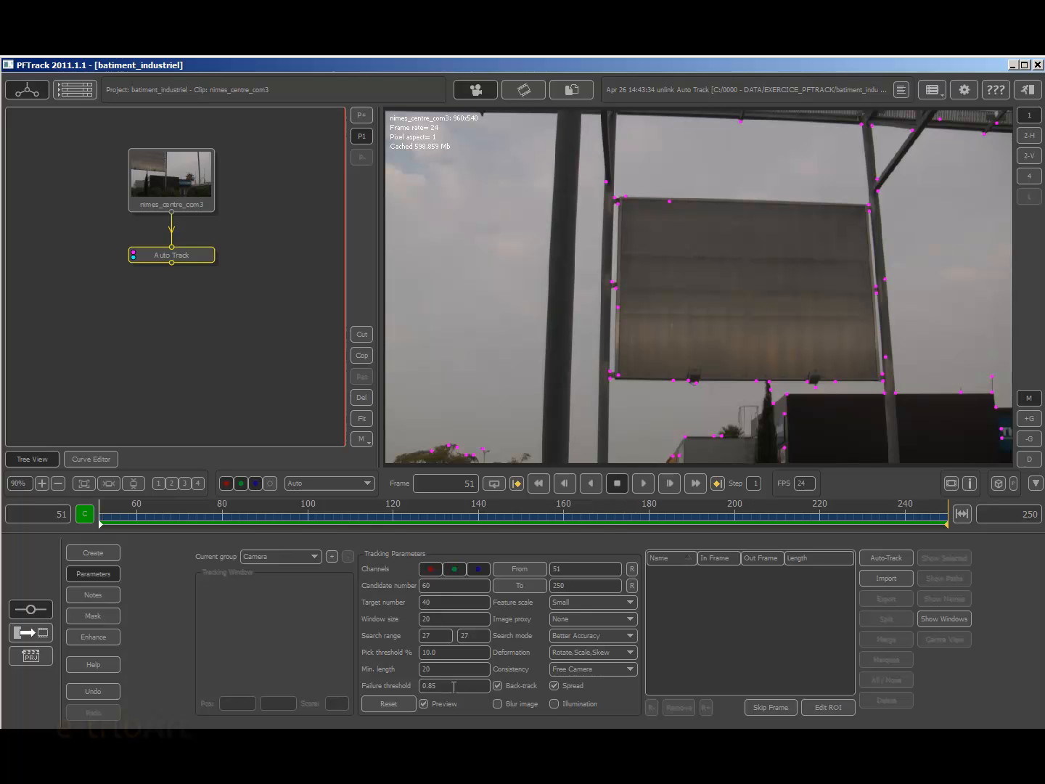
{"action": "double_click", "coordinate": [454, 686]}
{"action": "type", "text": "0.800"}
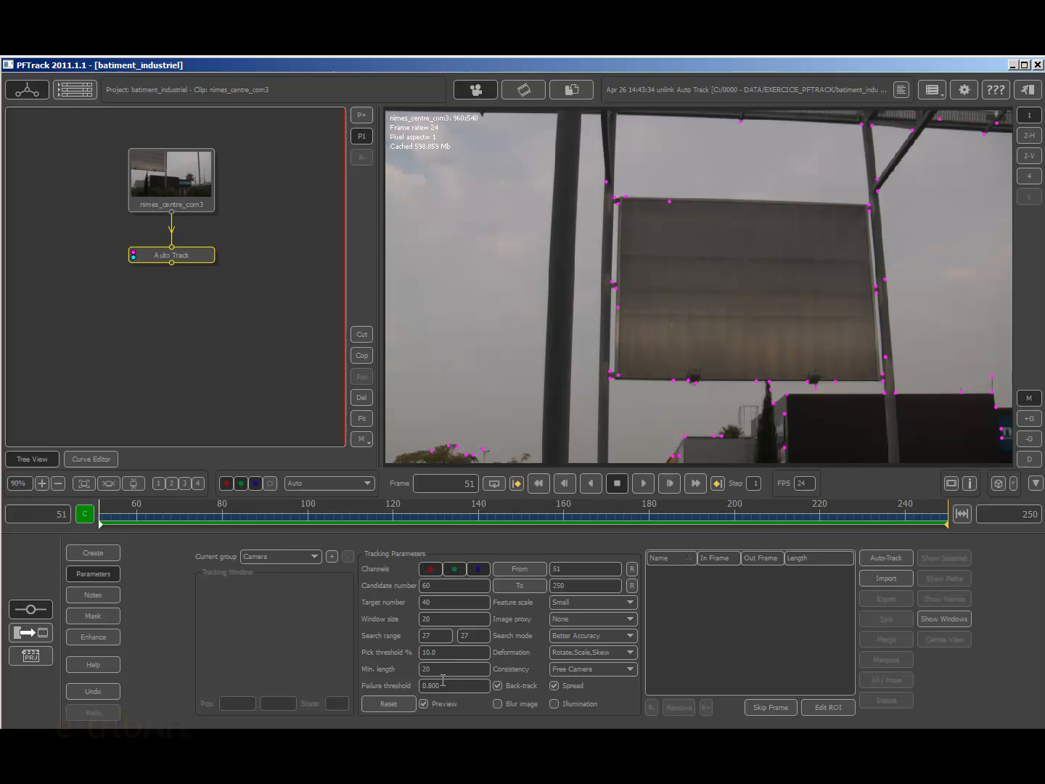